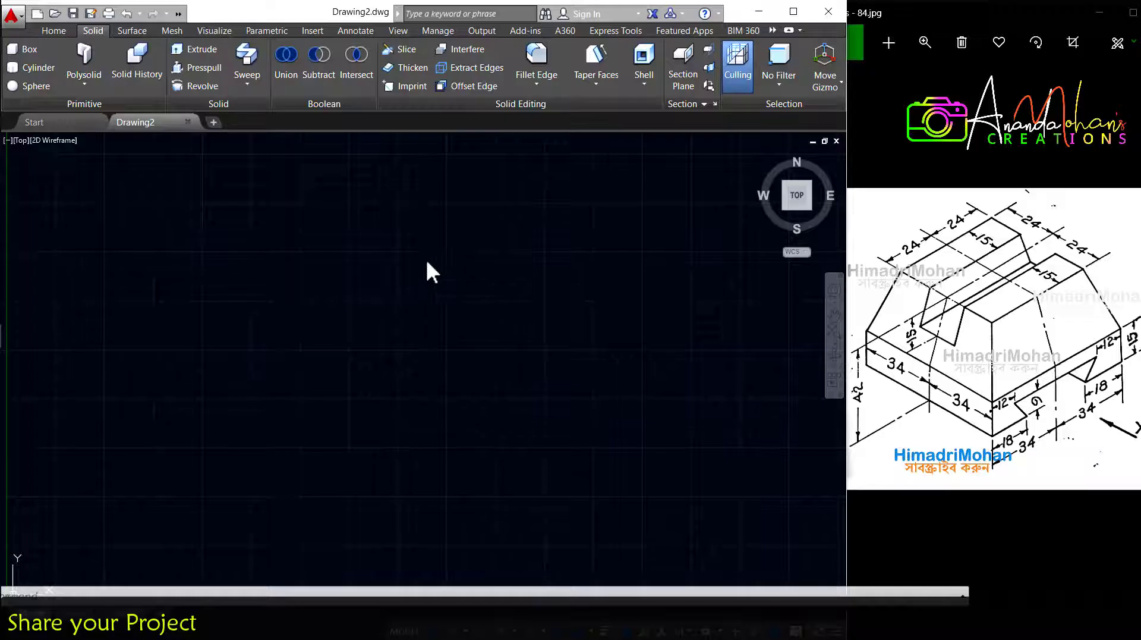
Show the Home drafting tools, then inspect the 9 notch detail in reference picture 84.jpg.
click(58, 31)
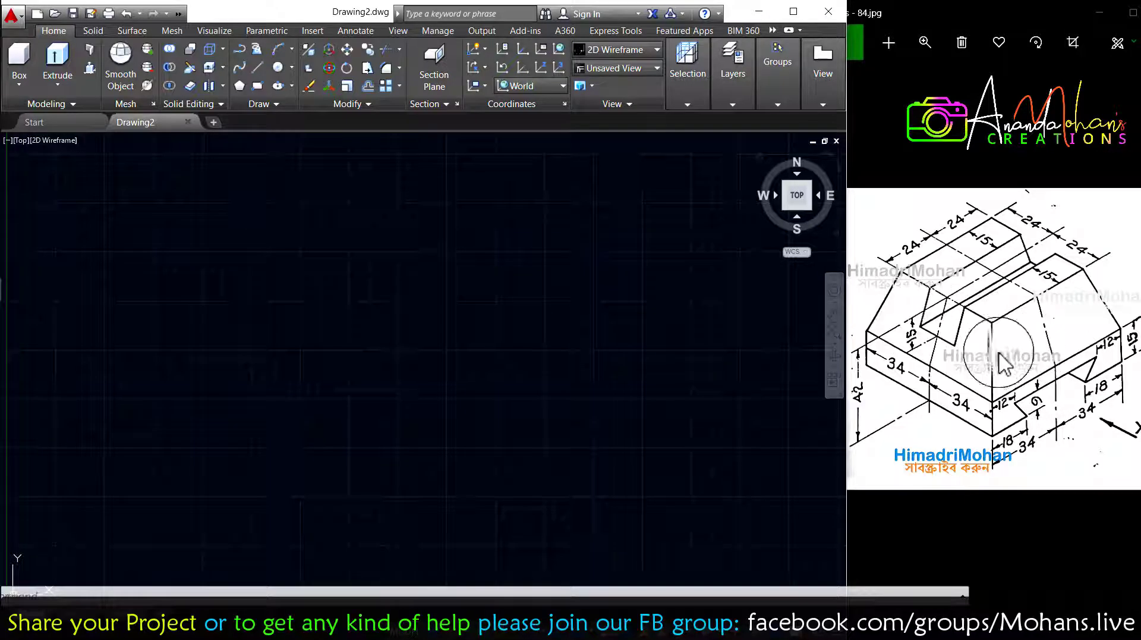
click(1064, 409)
scroll(1064, 409, up, 3)
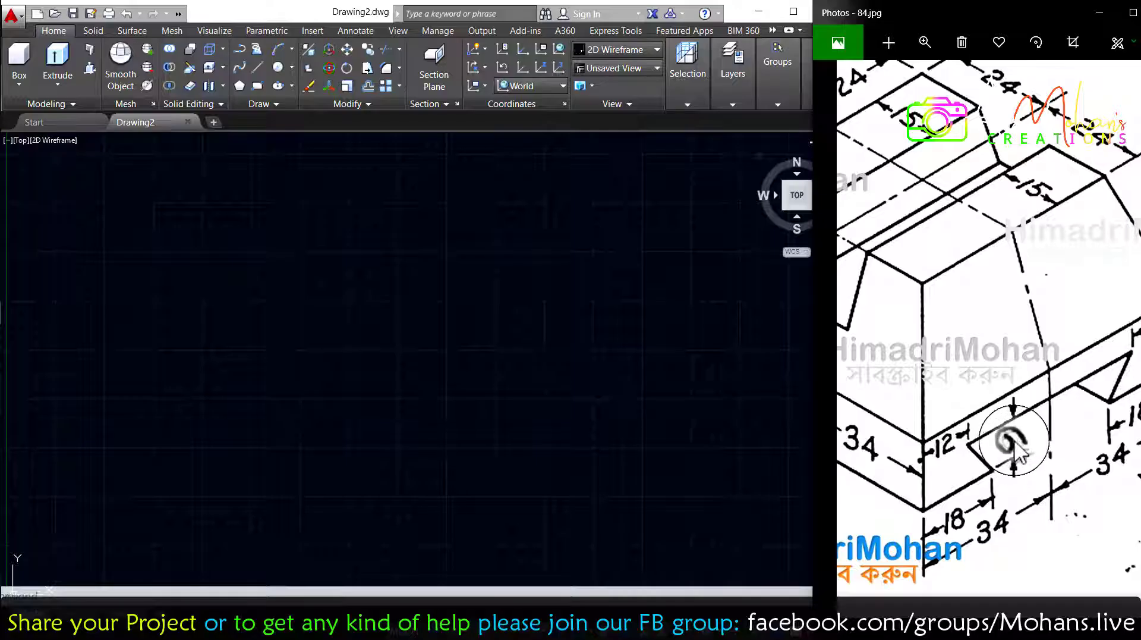
drag(1040, 440, 952, 467)
scroll(1044, 418, down, 5)
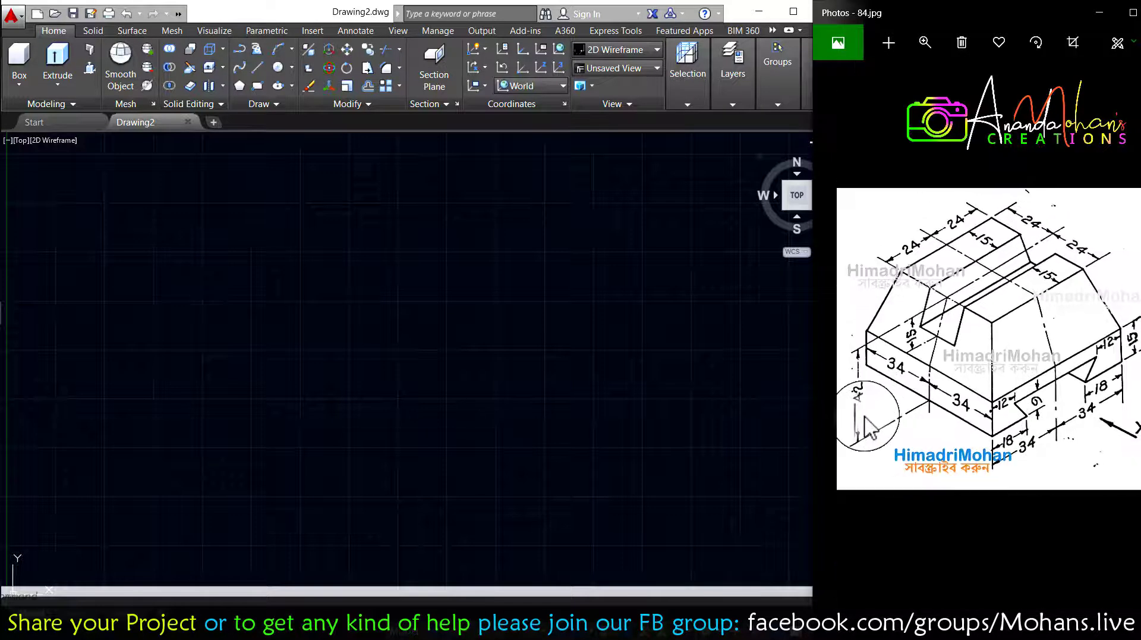
click(741, 393)
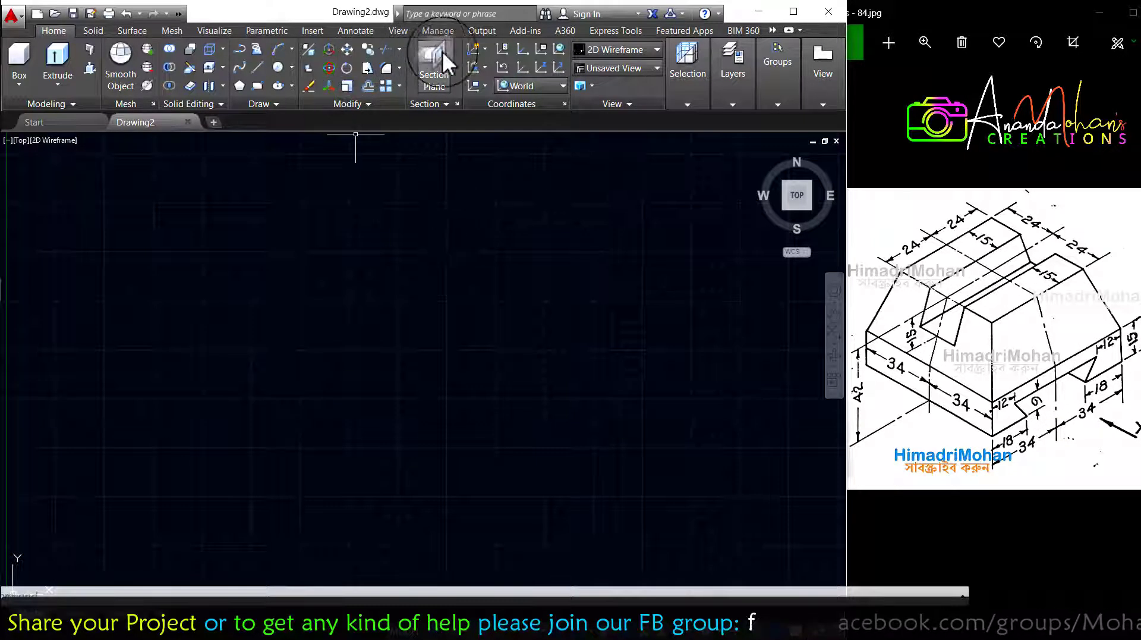
Turn on the UCS icon and Ortho mode, and set the view to Front.
click(471, 45)
click(487, 102)
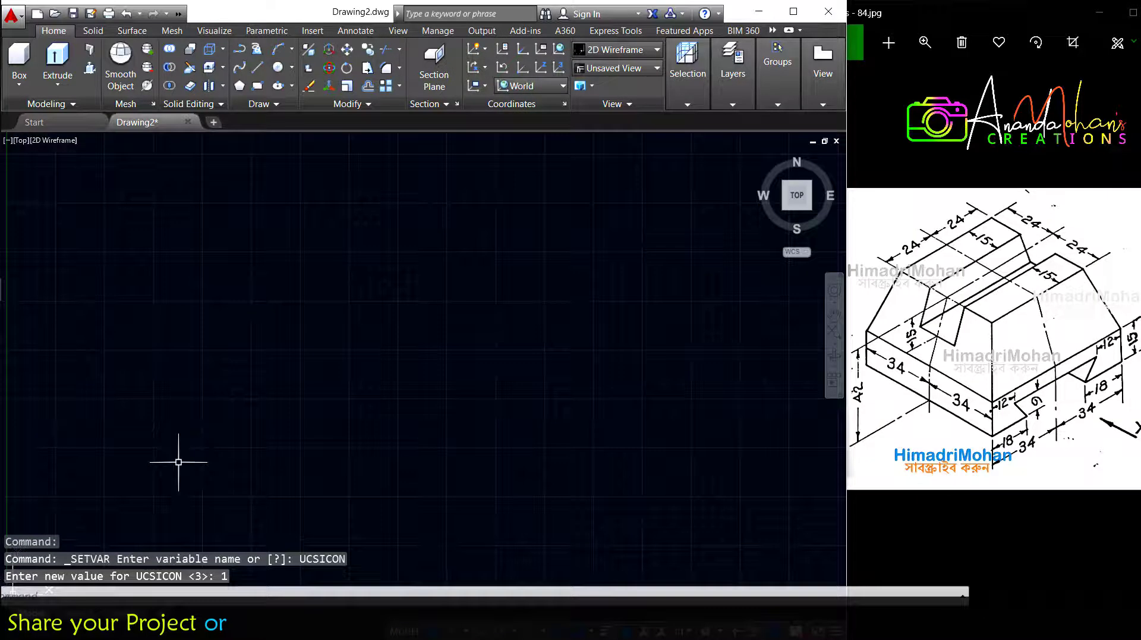
click(482, 629)
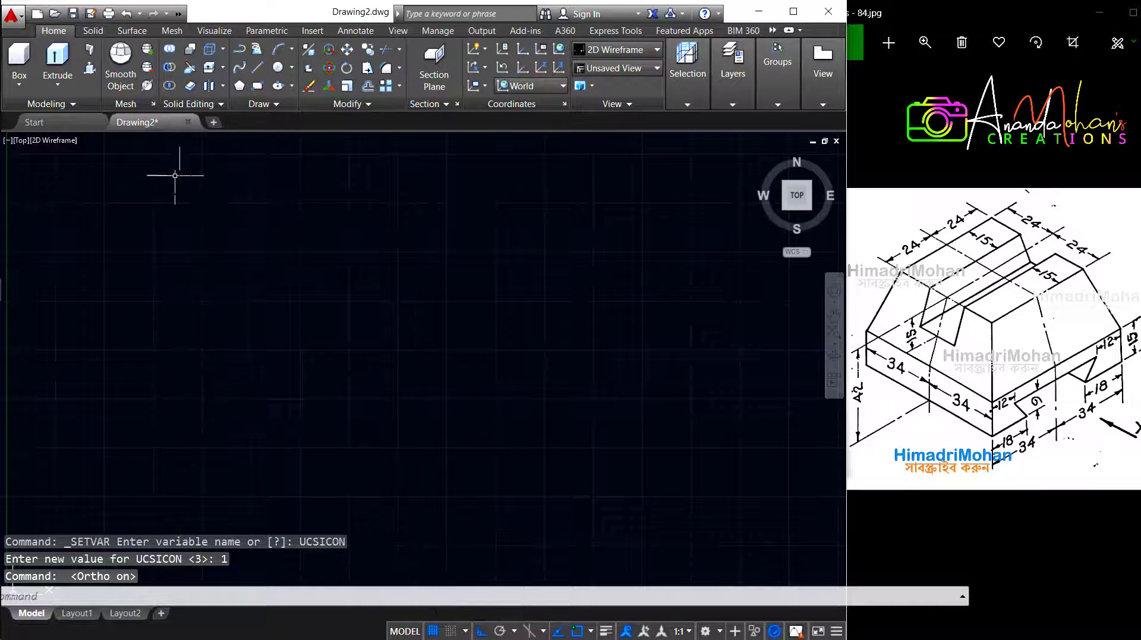
click(23, 140)
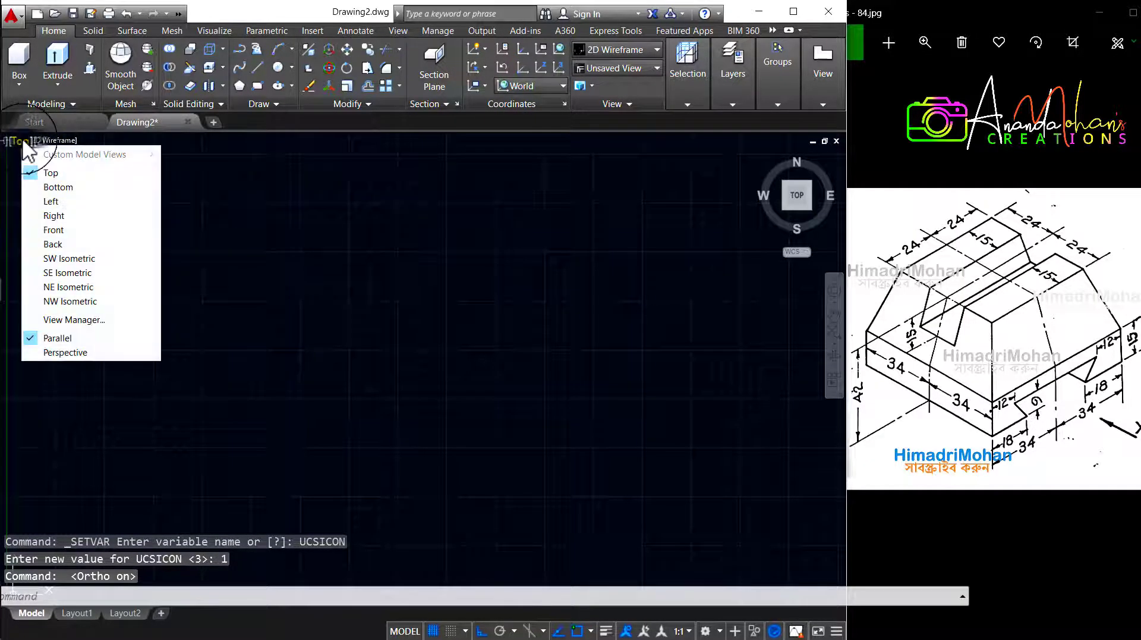
click(59, 230)
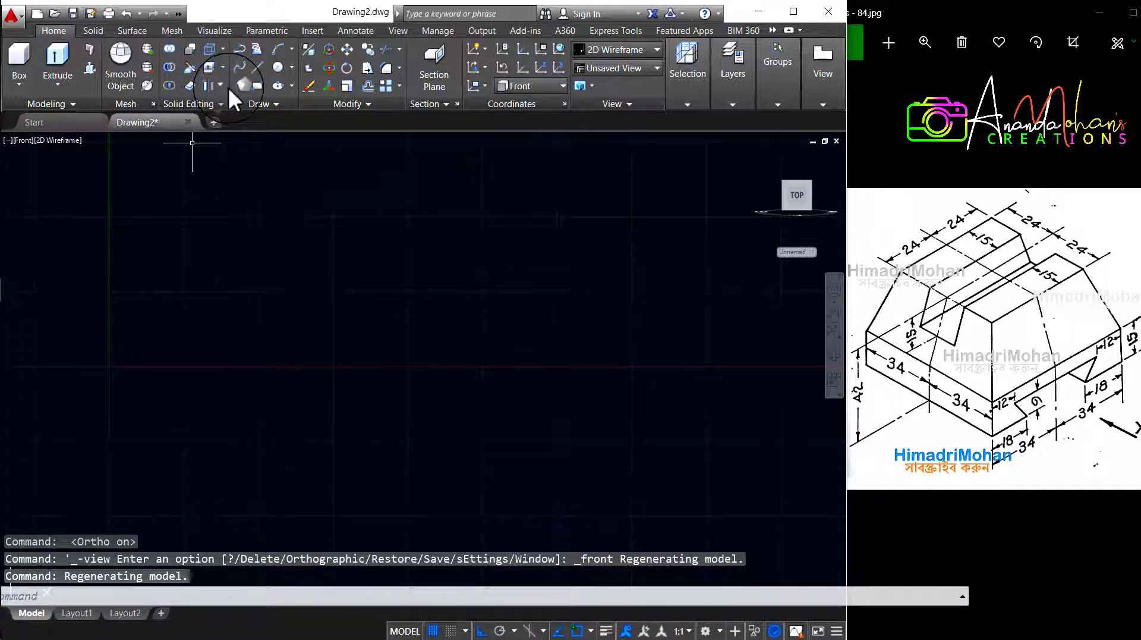
Start a rectangle, cancel it after the first corner, and restart RECTANG.
click(259, 87)
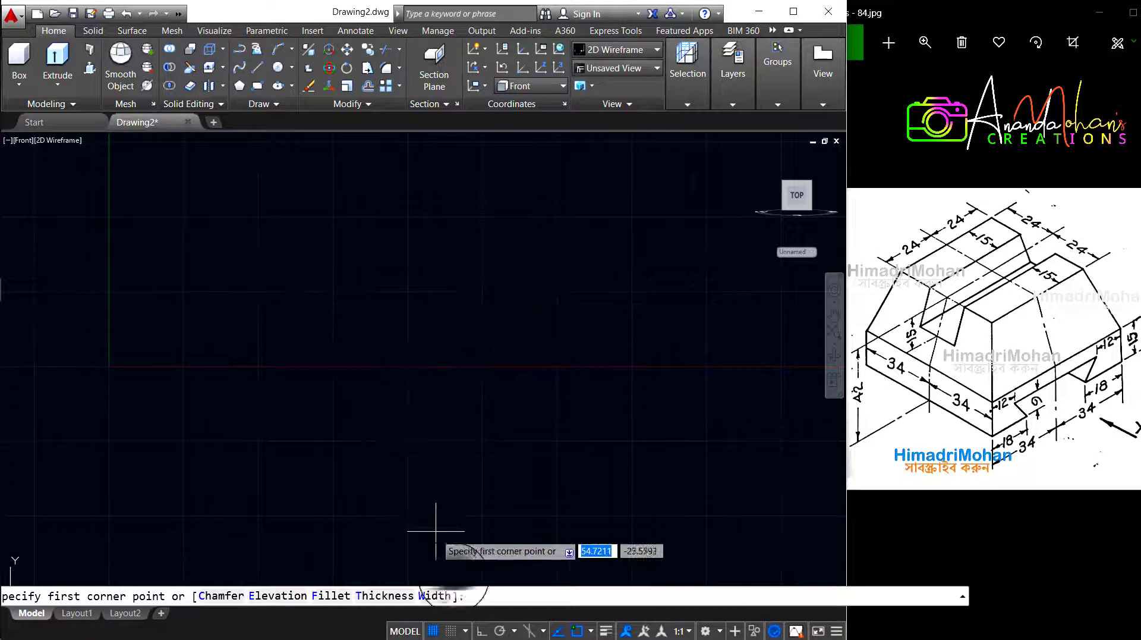
click(213, 240)
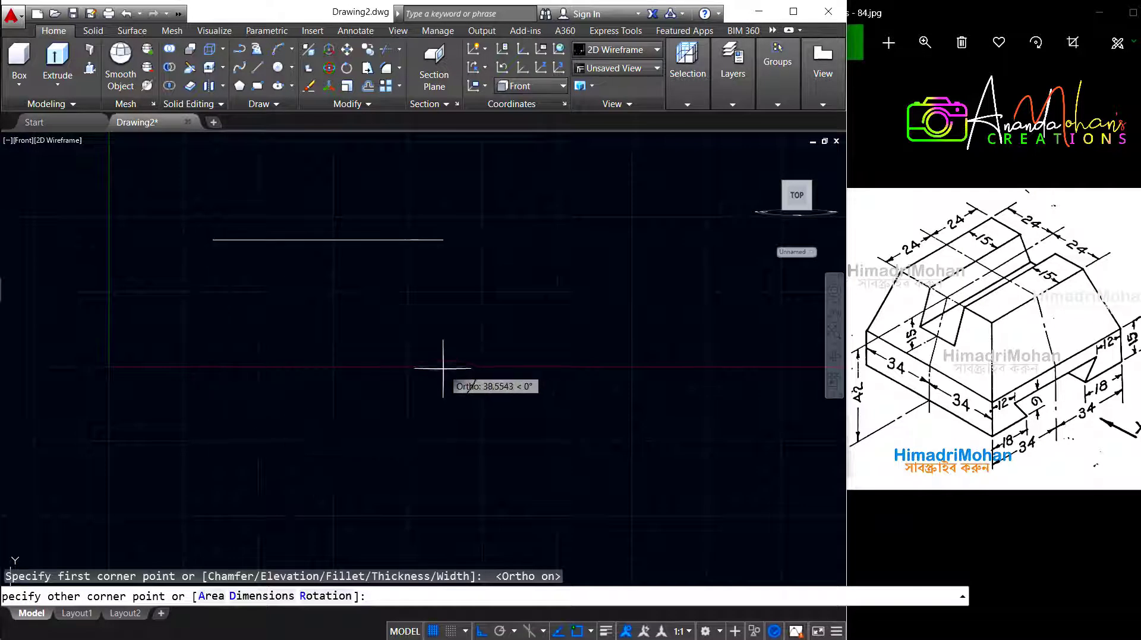
key(Escape)
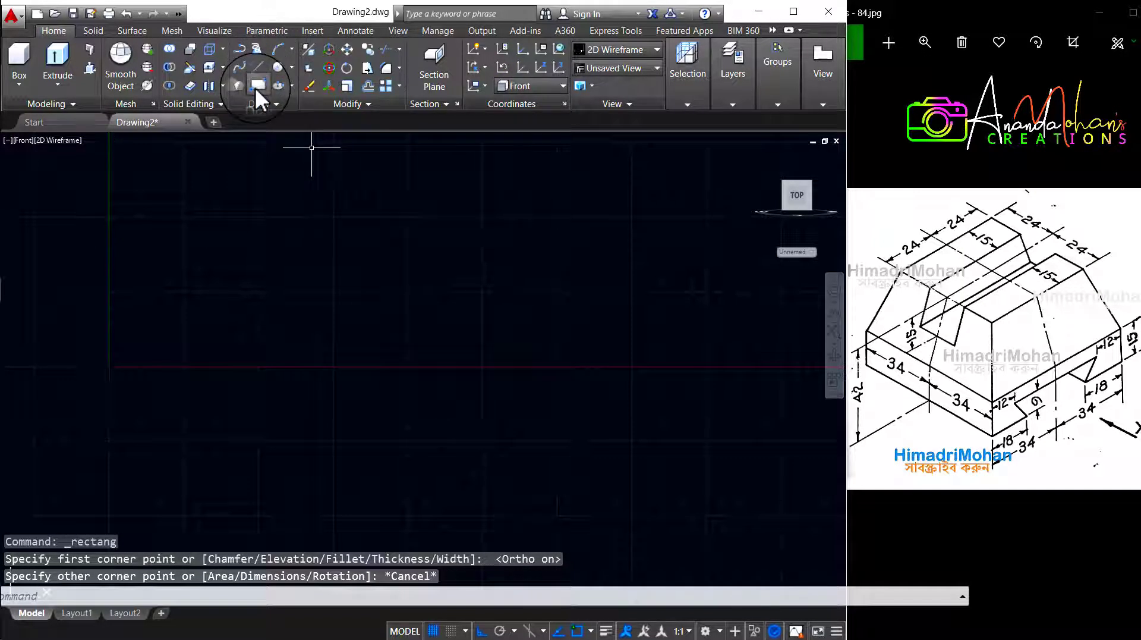
click(258, 86)
Draw a rectangle with the Dimensions option, length 68 and width 15.
click(255, 192)
text(d)
key(Return)
text(68)
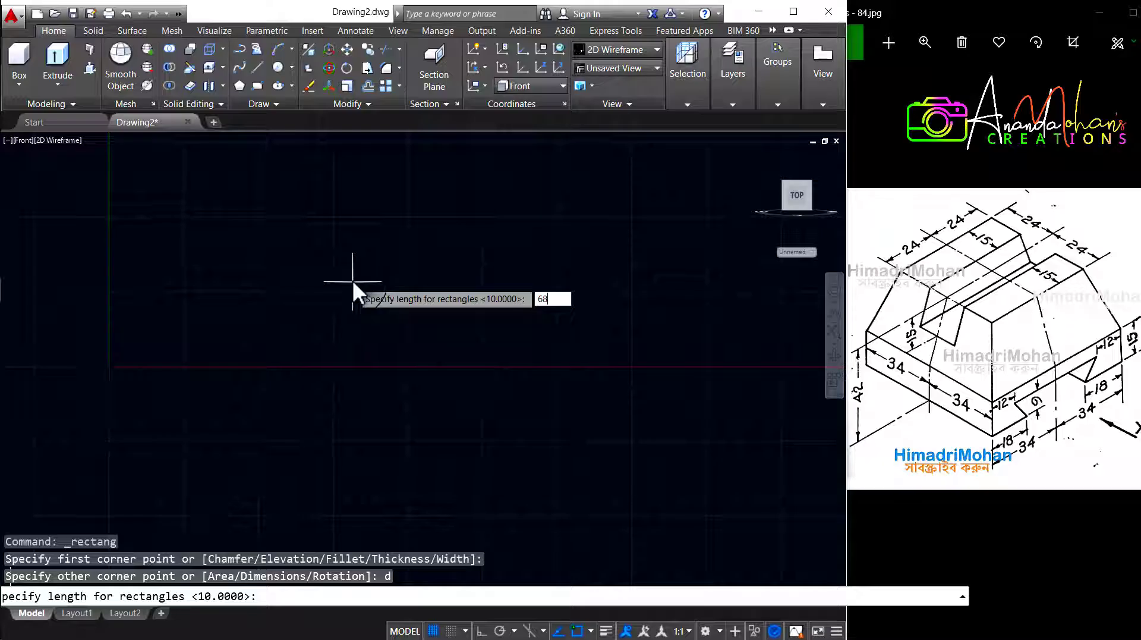
key(Return)
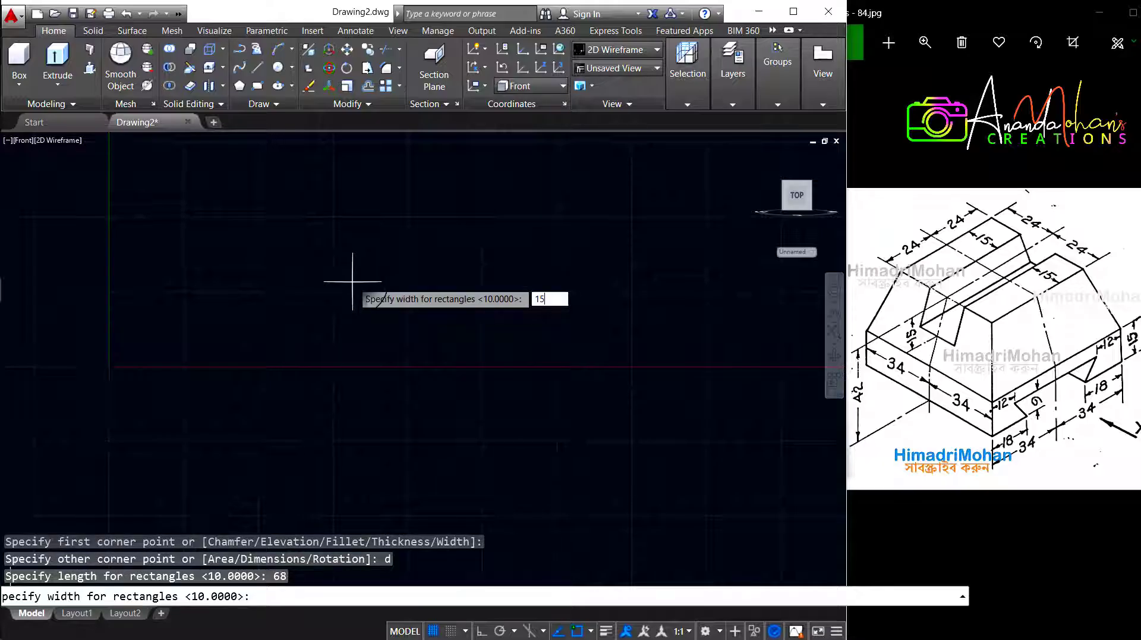
key(Return)
click(353, 280)
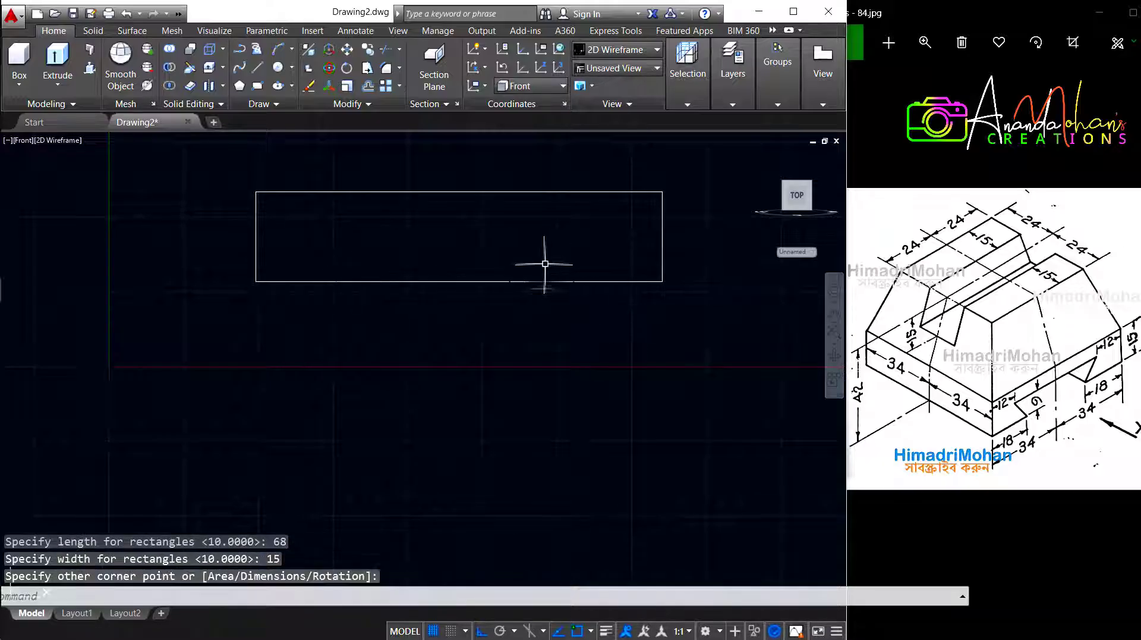
click(258, 66)
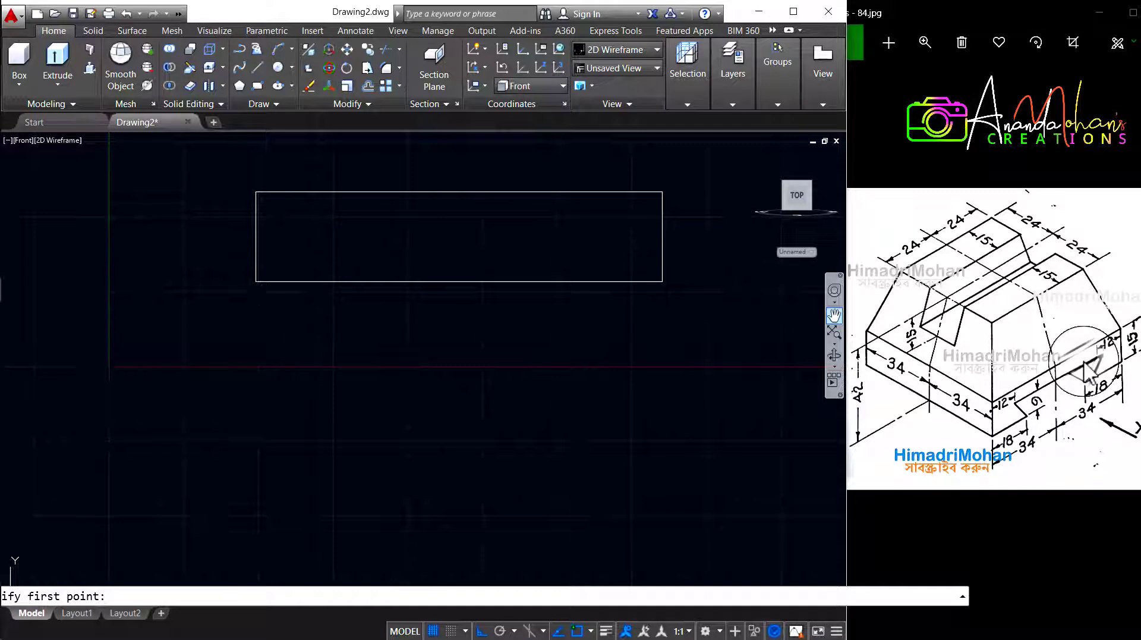
Draw a 44-unit horizontal line inside the rectangle.
click(360, 219)
text(44)
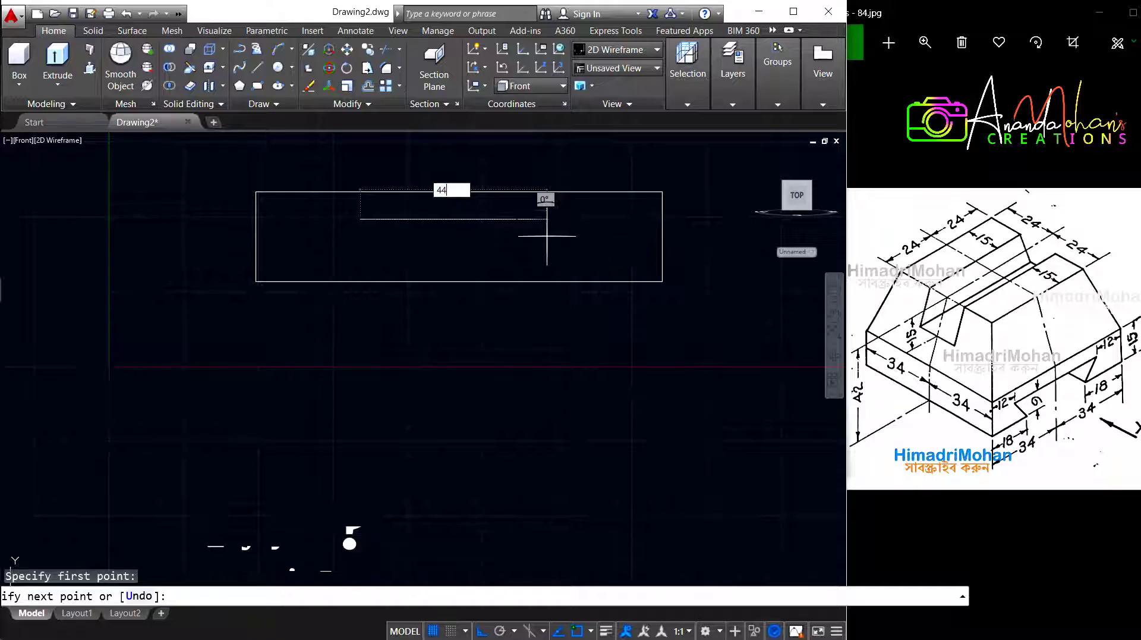
key(Return)
key(Return)
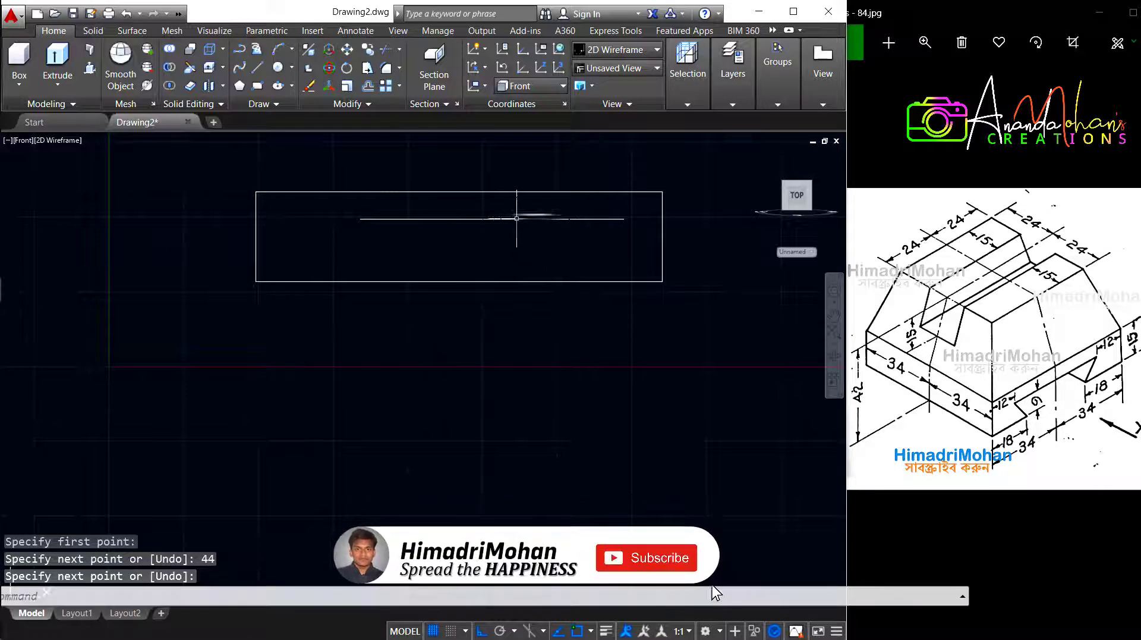
Try grip-moving the line with a From offset of 9, then cancel.
click(568, 232)
click(543, 204)
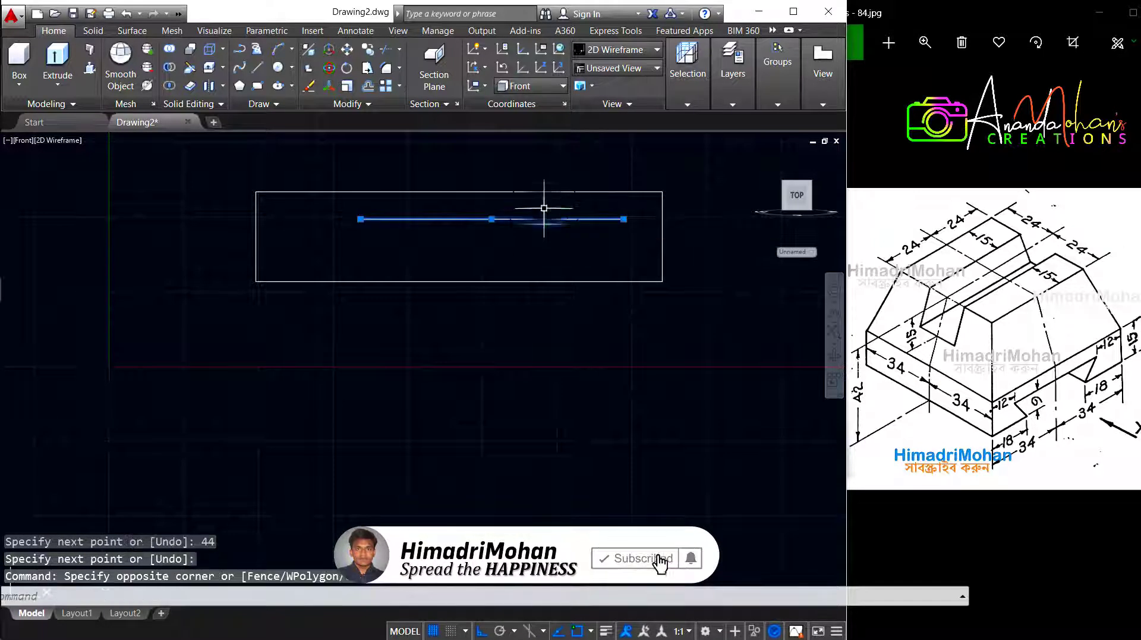
click(491, 219)
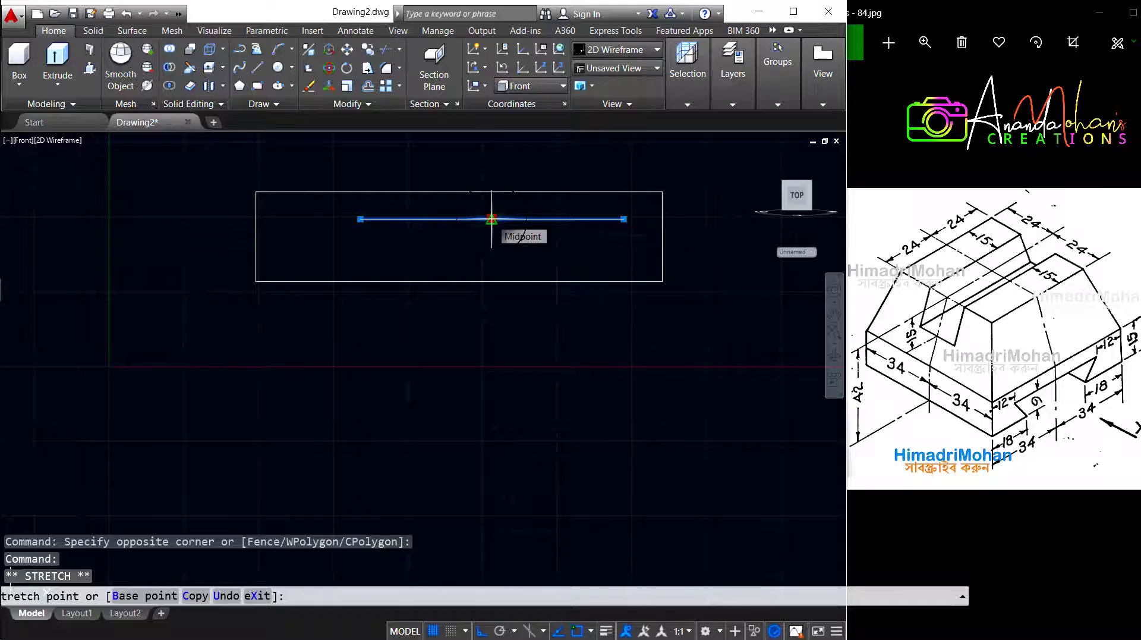
shift+right_click(492, 217)
click(500, 244)
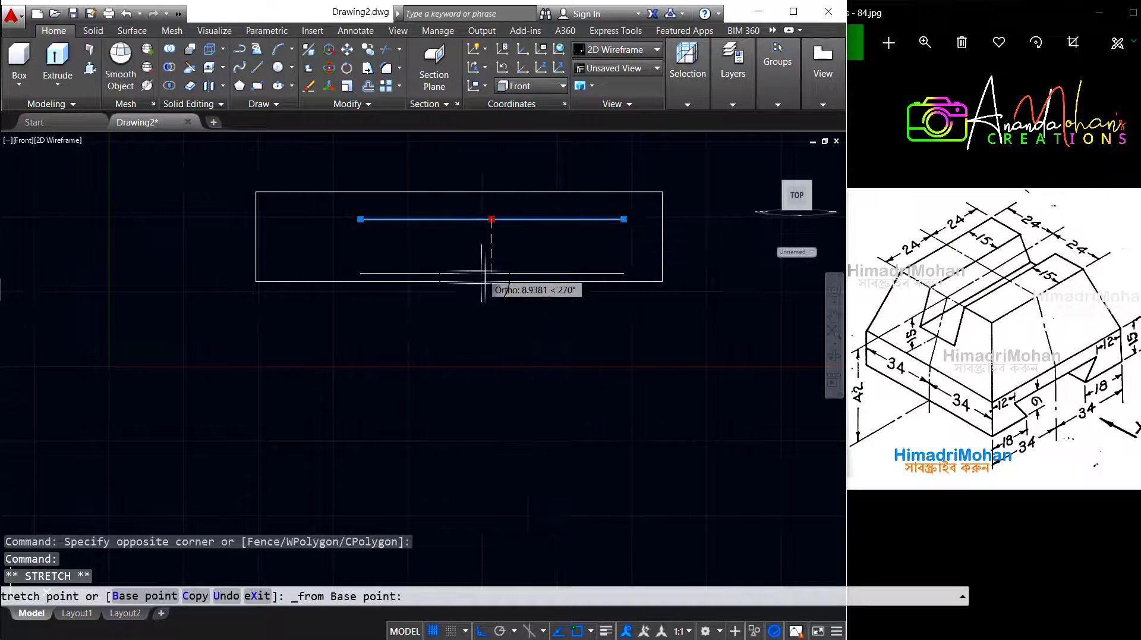
click(458, 280)
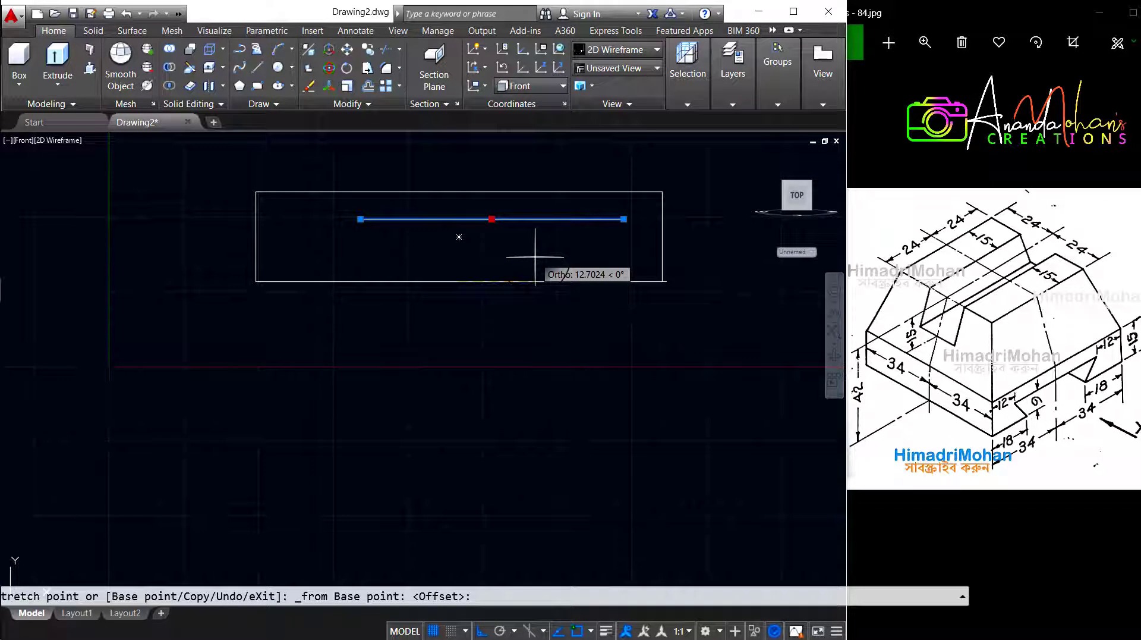
text(9)
key(Return)
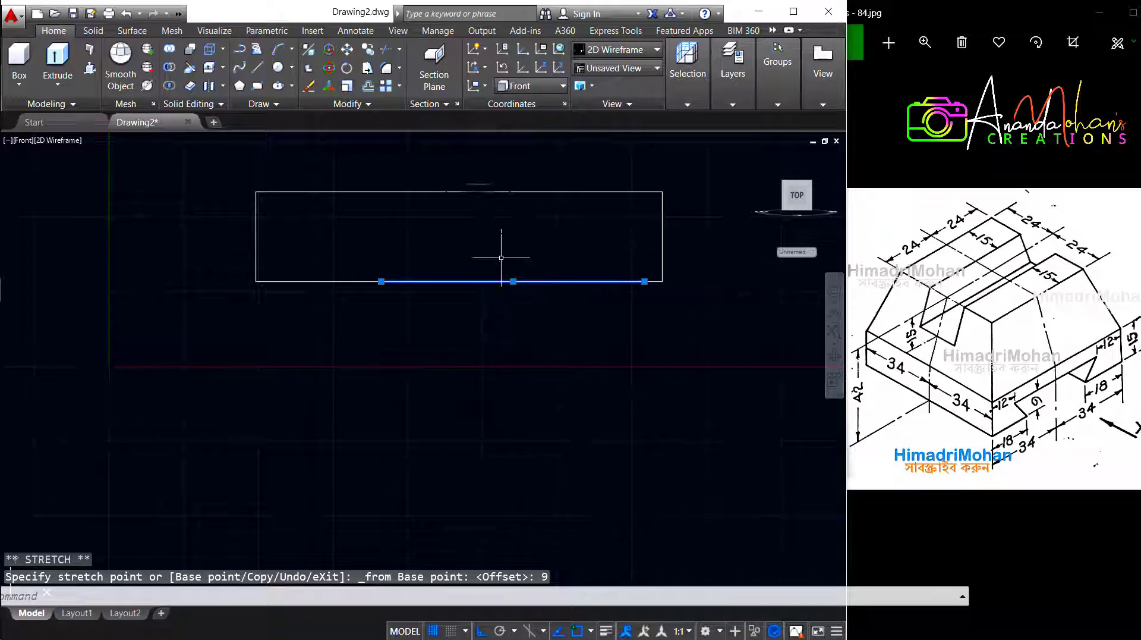
key(Escape)
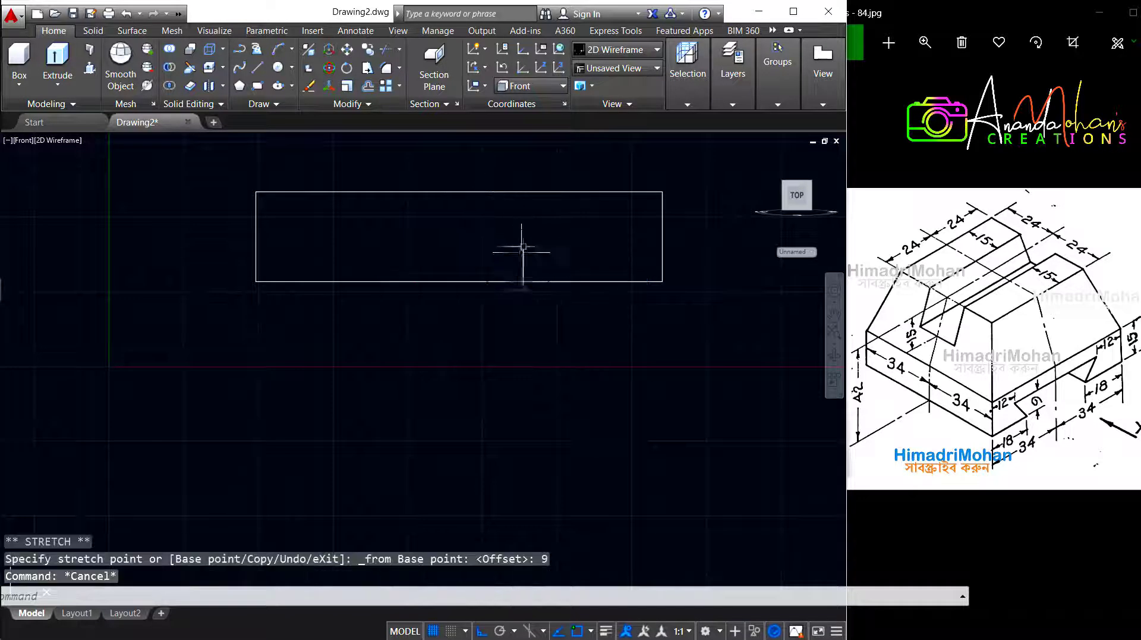
Grip-move the 44 line 9 units above the bottom-edge midpoint using From.
click(513, 280)
click(513, 281)
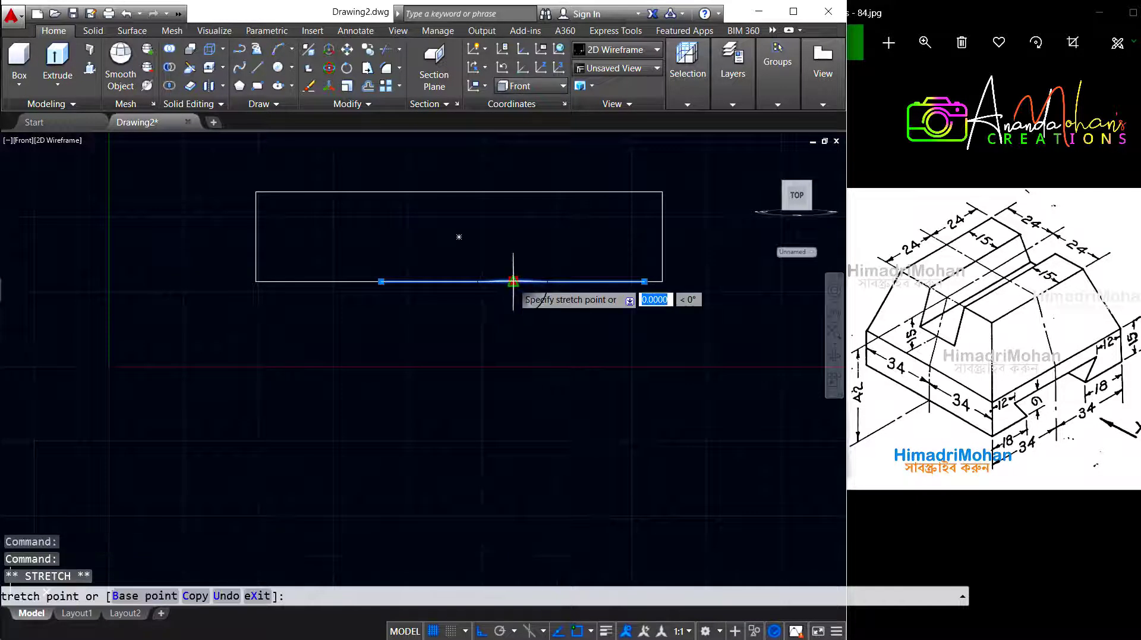
shift+right_click(513, 281)
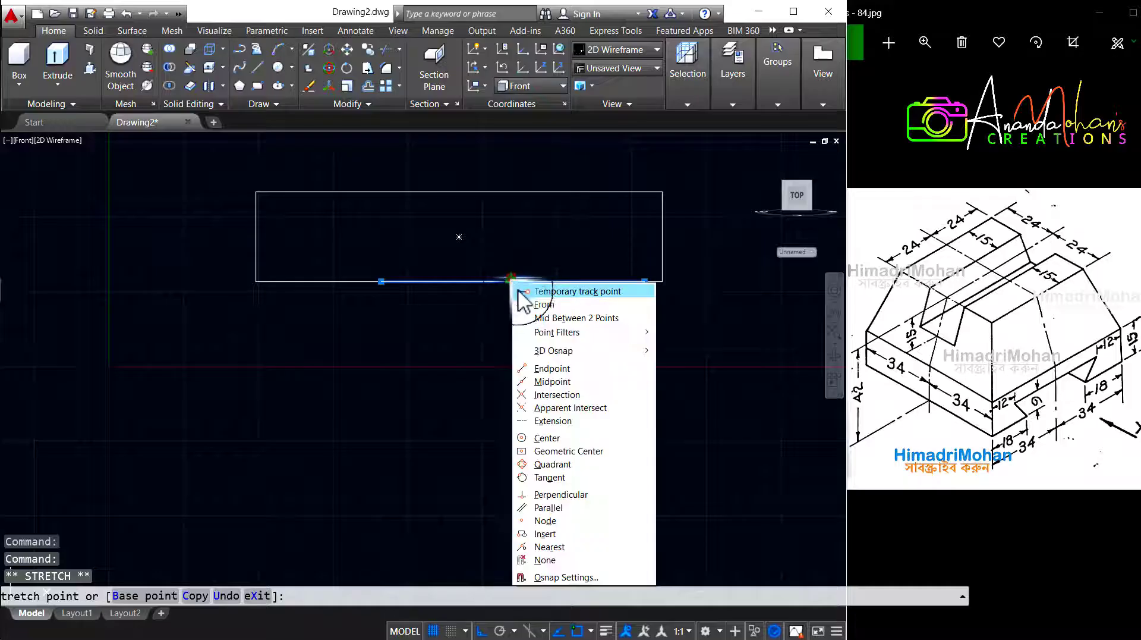
click(532, 301)
click(459, 281)
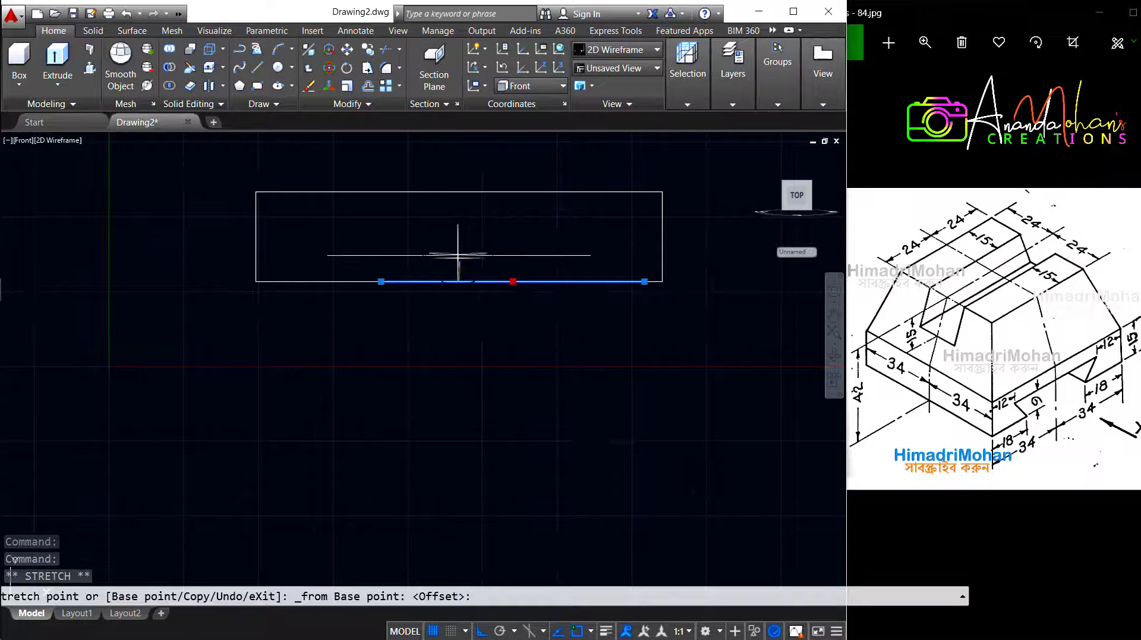
text(9)
key(Return)
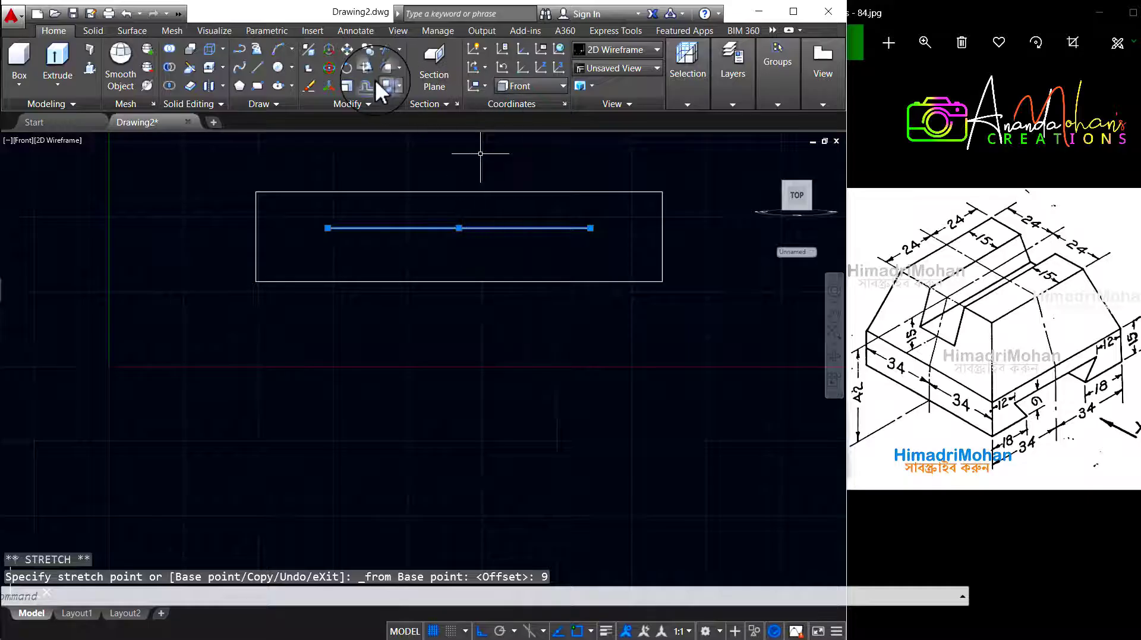
Draw the slanted side from the rectangle's lower-right corner up to the 44 line.
click(259, 65)
click(662, 282)
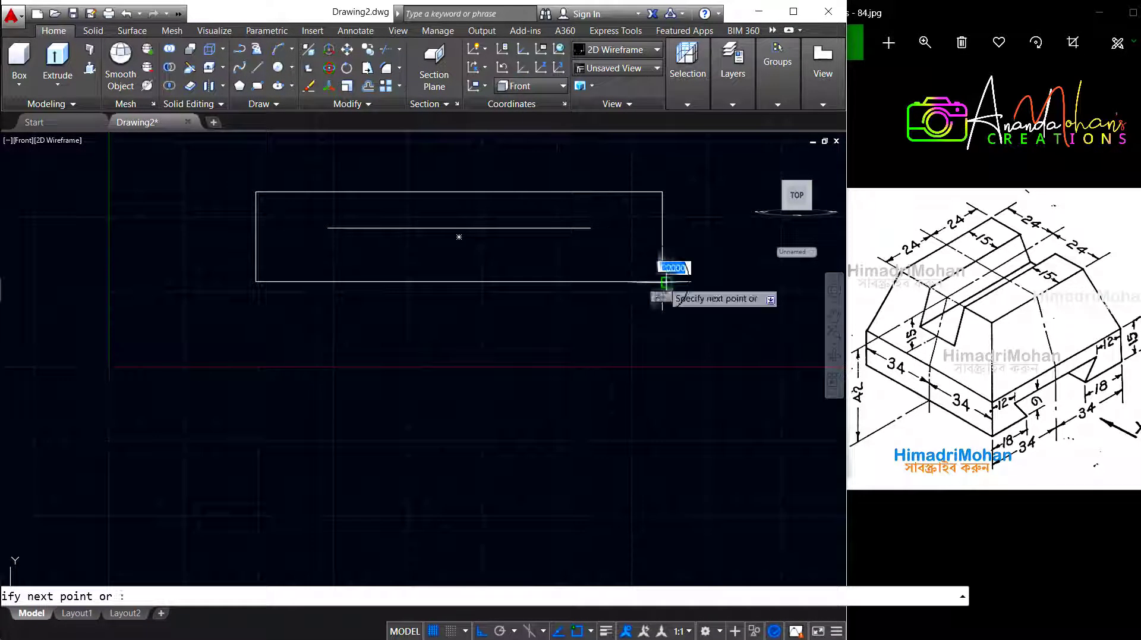
text(18)
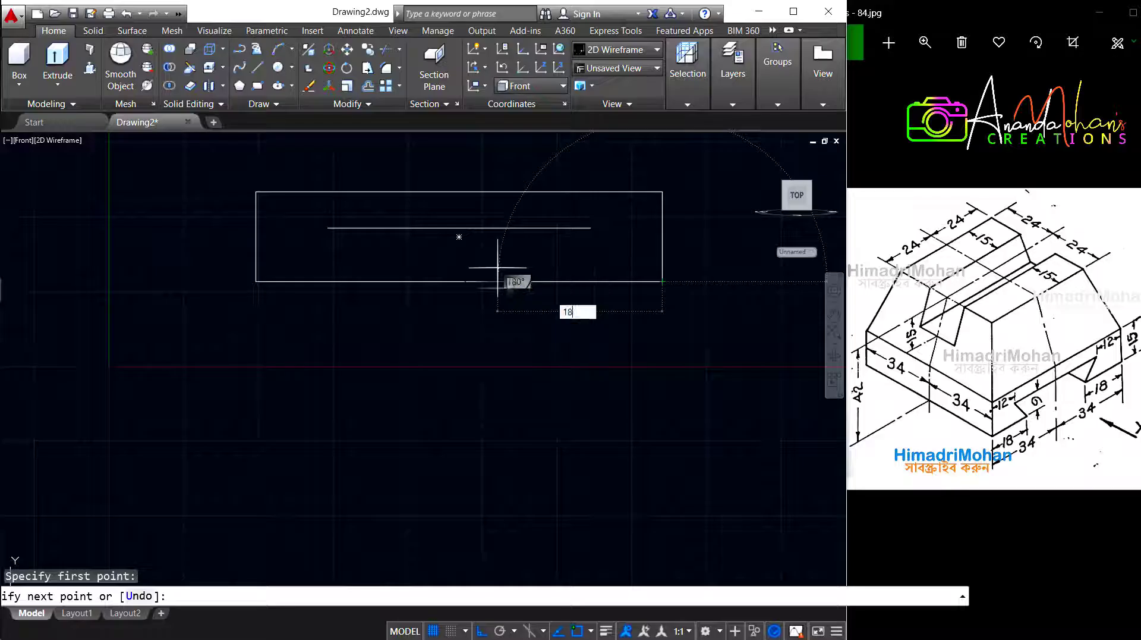
key(Return)
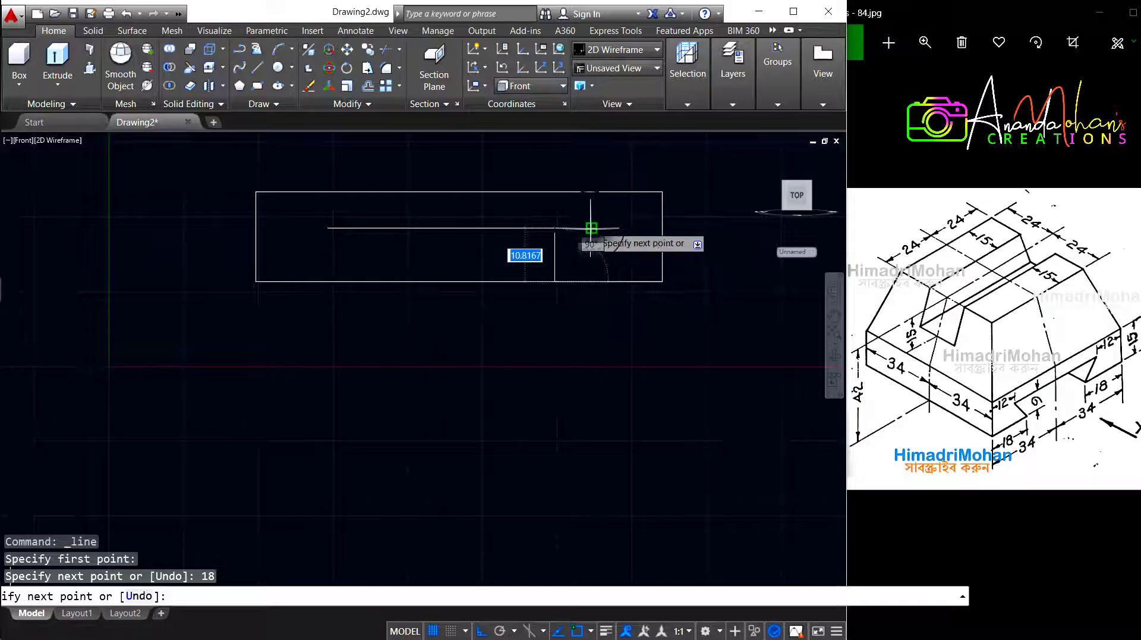
key(Escape)
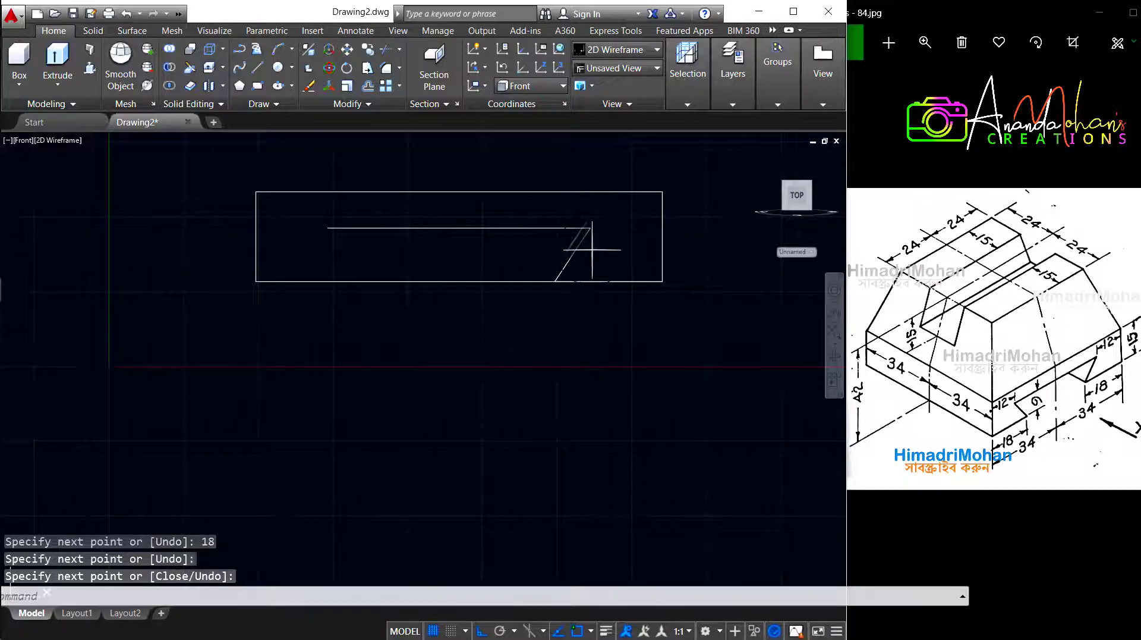
Mirror the slanted line about a vertical axis through the top line's midpoint, keeping the original.
click(579, 244)
click(564, 243)
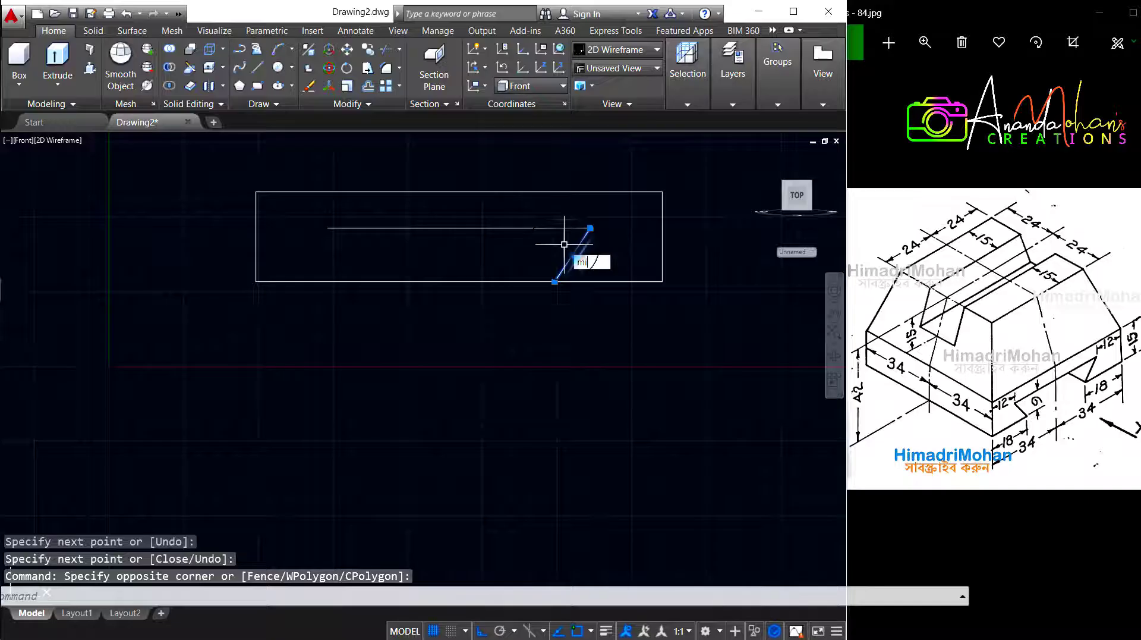
click(615, 278)
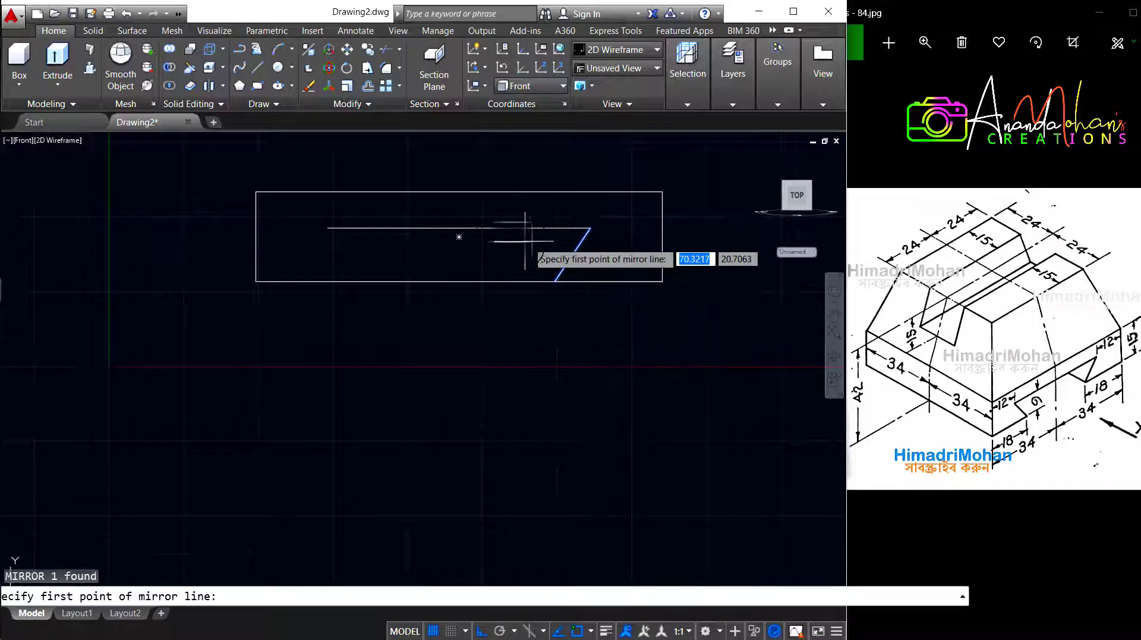
click(458, 227)
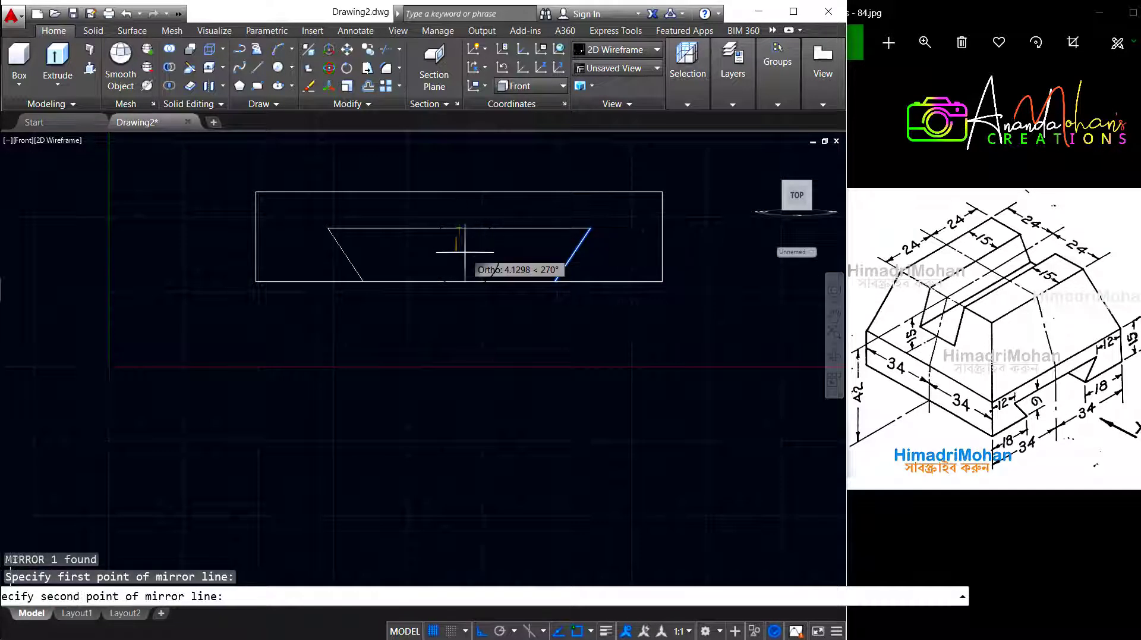
click(459, 255)
click(500, 307)
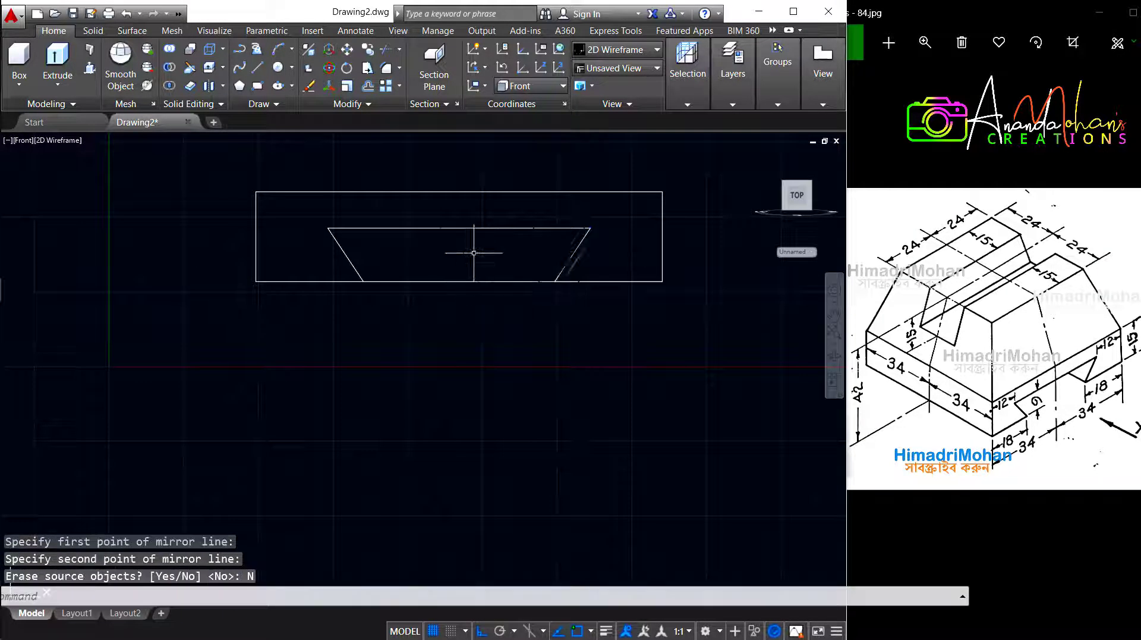
Delete the short leftover segment at the bottom right.
click(596, 281)
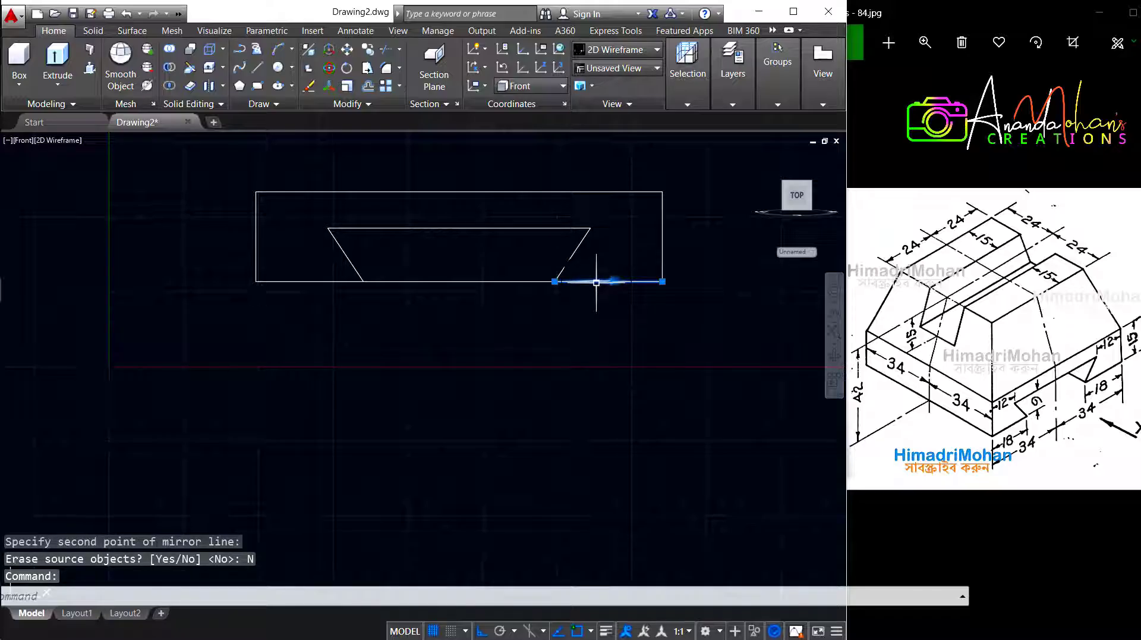
key(Delete)
click(760, 155)
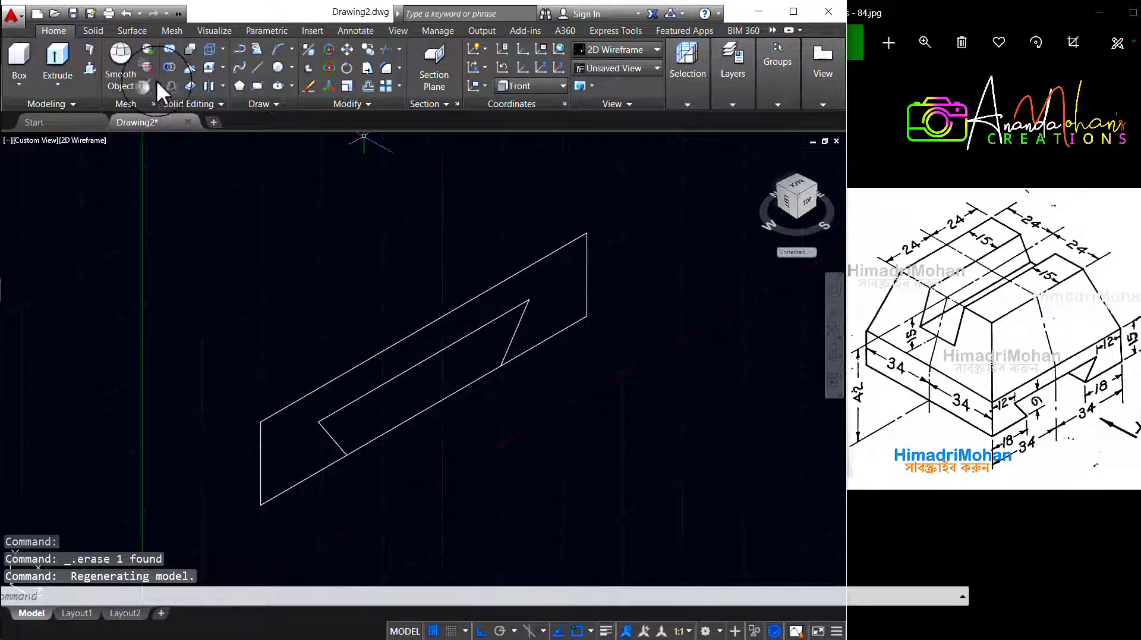
Press/Pull the outlined profile 68 units, shade it Realistic, and hide the grid.
click(90, 68)
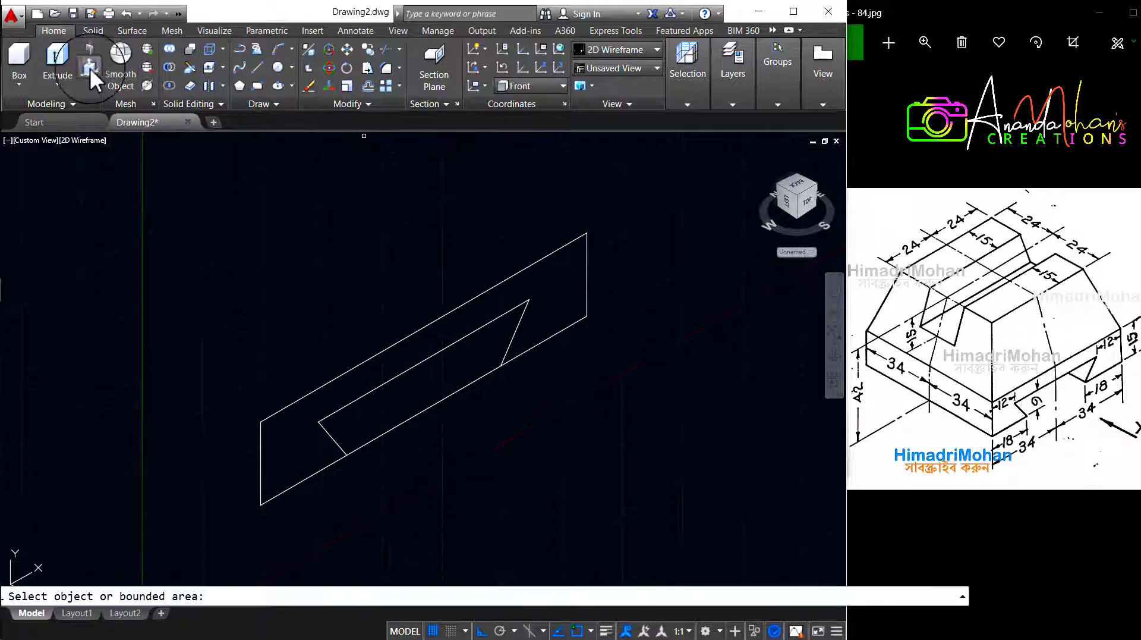
click(358, 384)
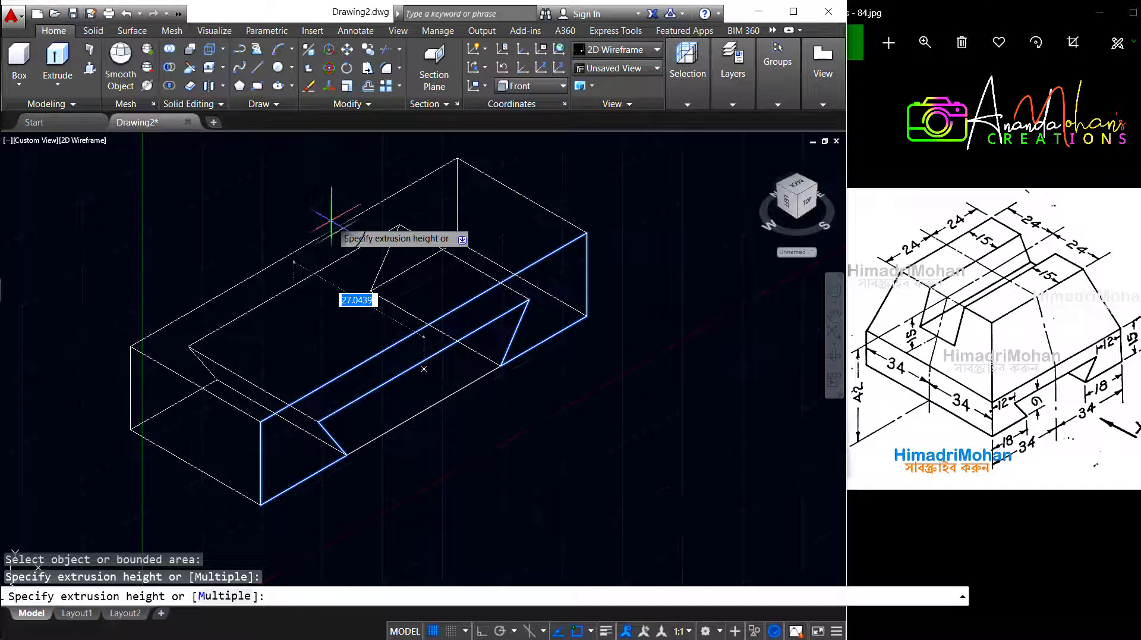
key(Return)
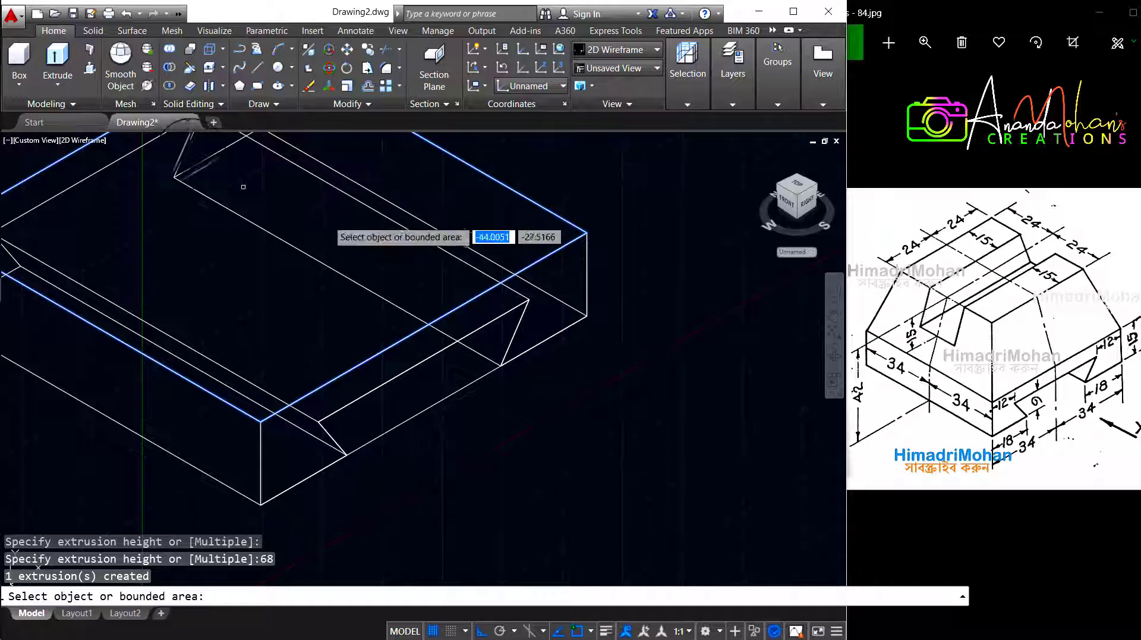
click(94, 138)
click(128, 215)
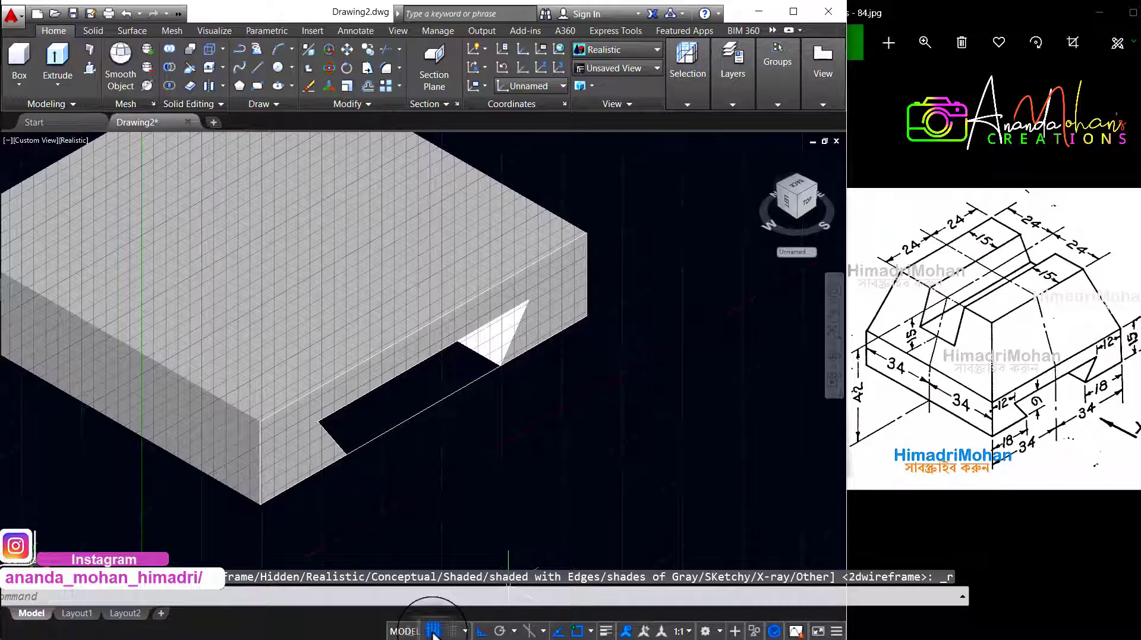
click(434, 630)
Delete the leftover rectangle outline and set the UCS to Top.
click(449, 440)
click(415, 394)
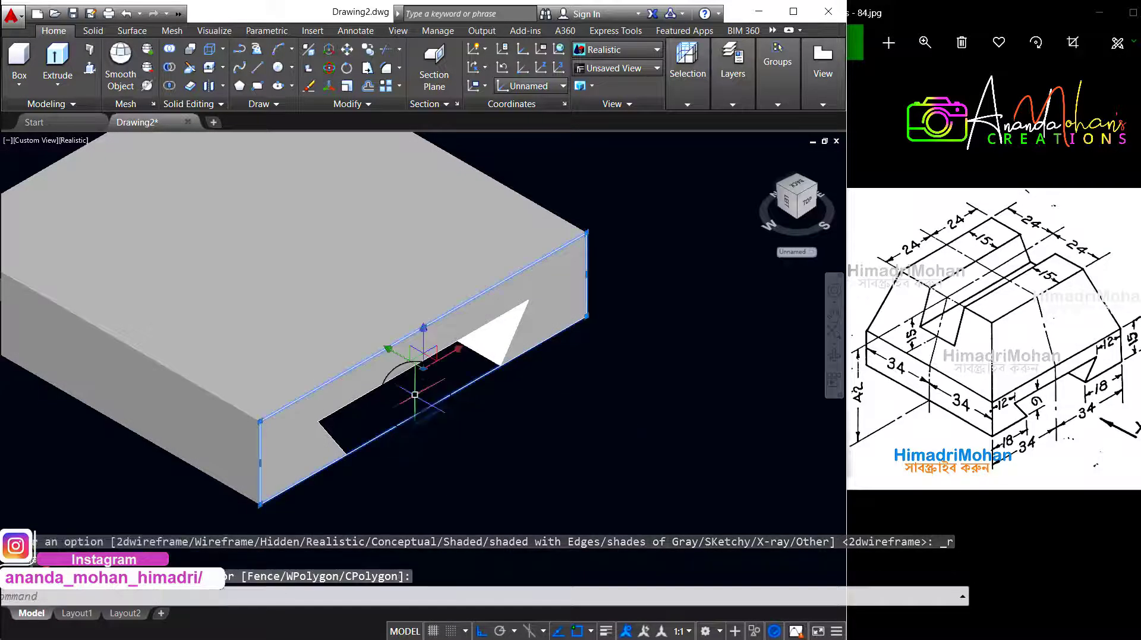
key(Delete)
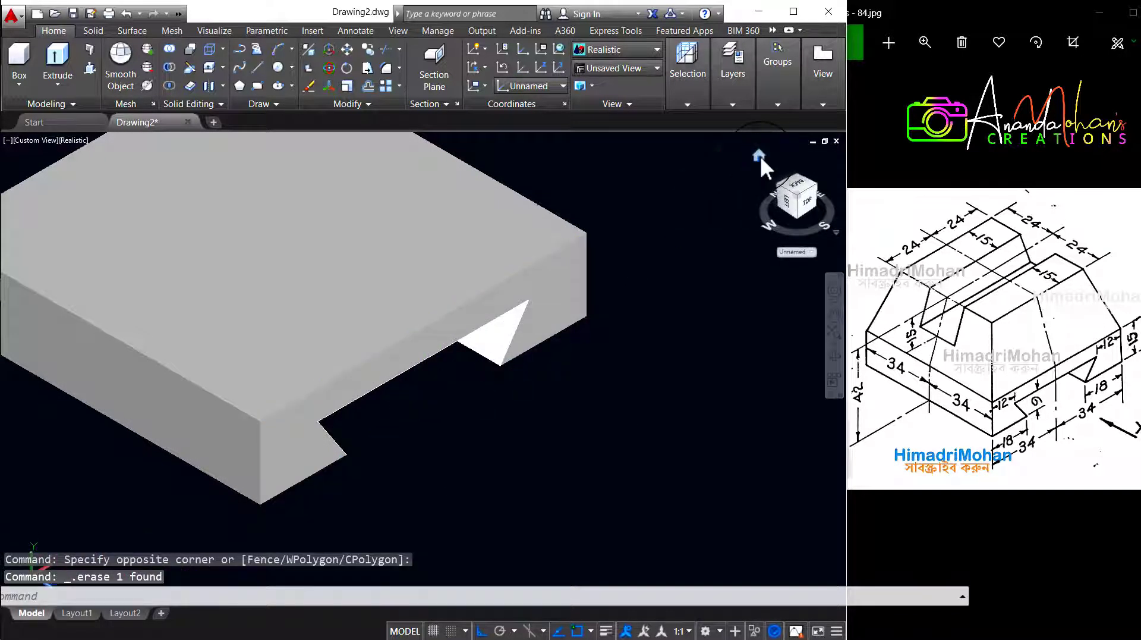
click(759, 156)
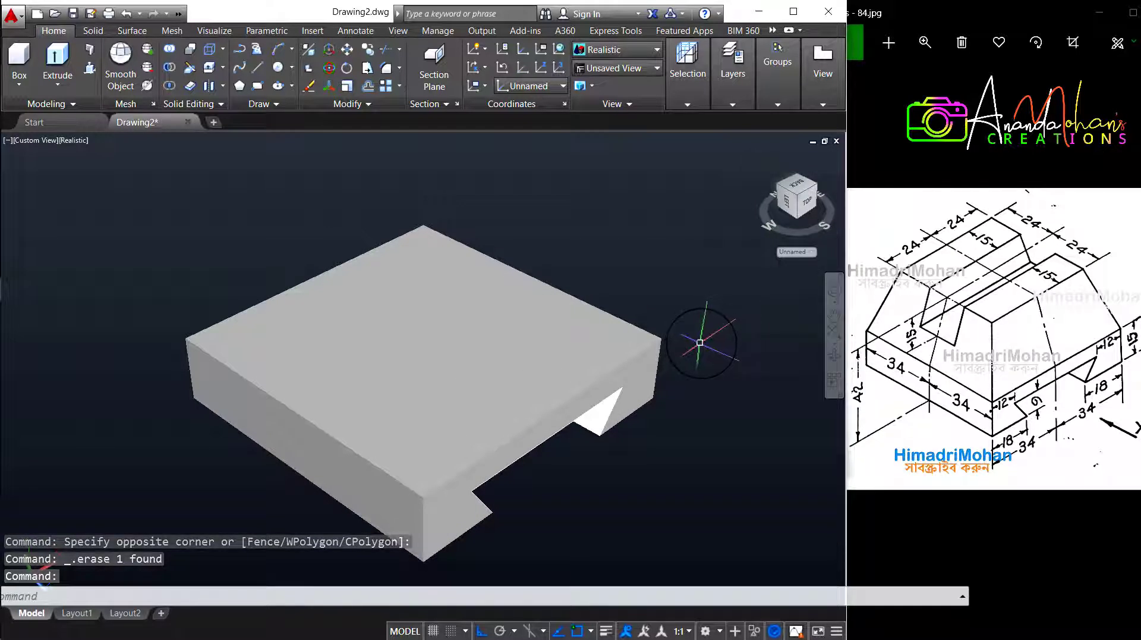
click(834, 313)
drag(672, 274, 441, 250)
key(Escape)
click(540, 86)
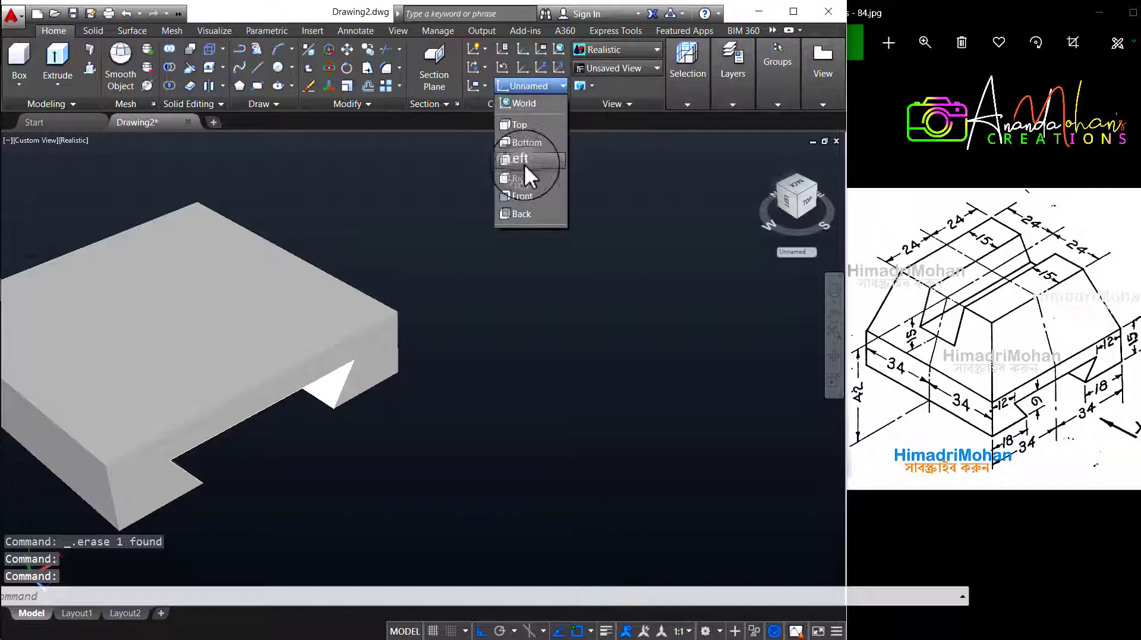
click(538, 125)
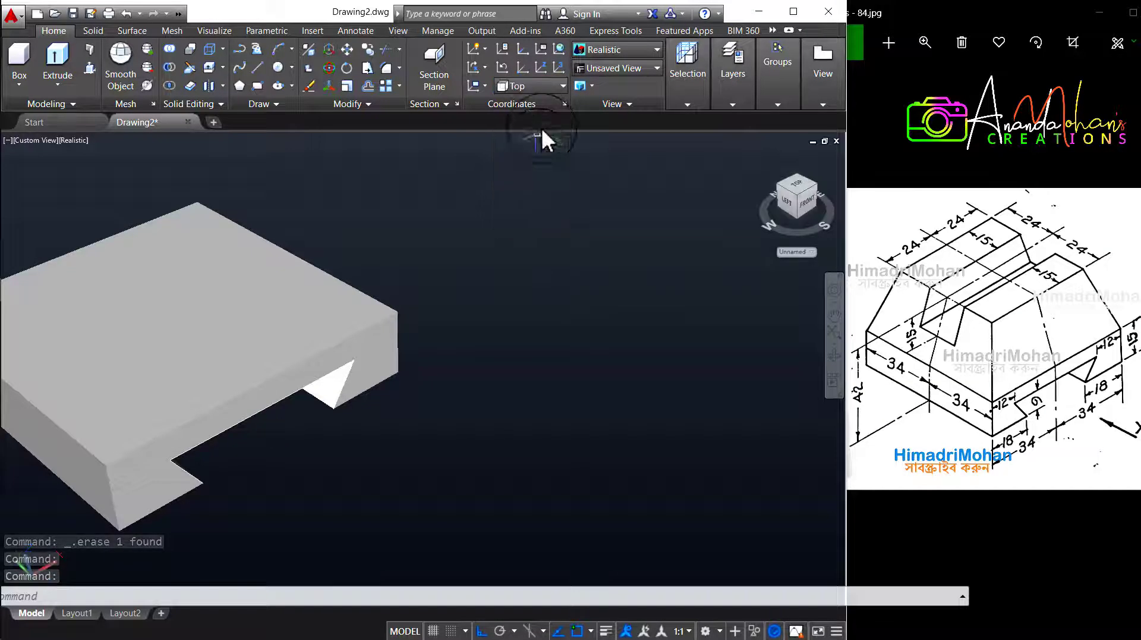
Draw a 68 by 68 square on the Top plane with the Dimensions option.
click(257, 85)
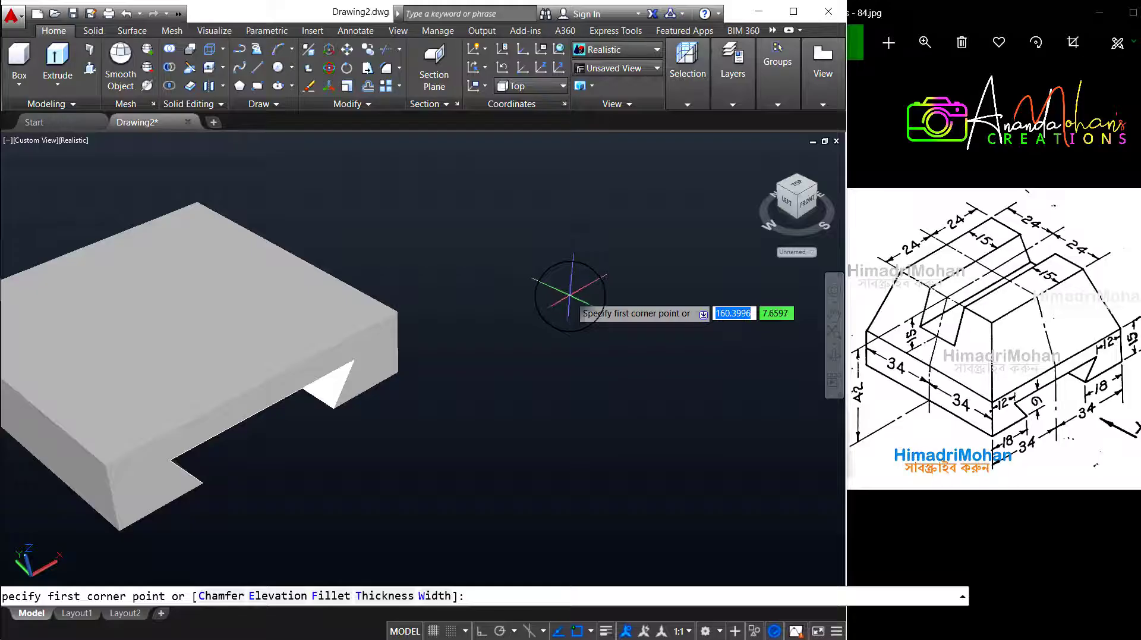
click(554, 271)
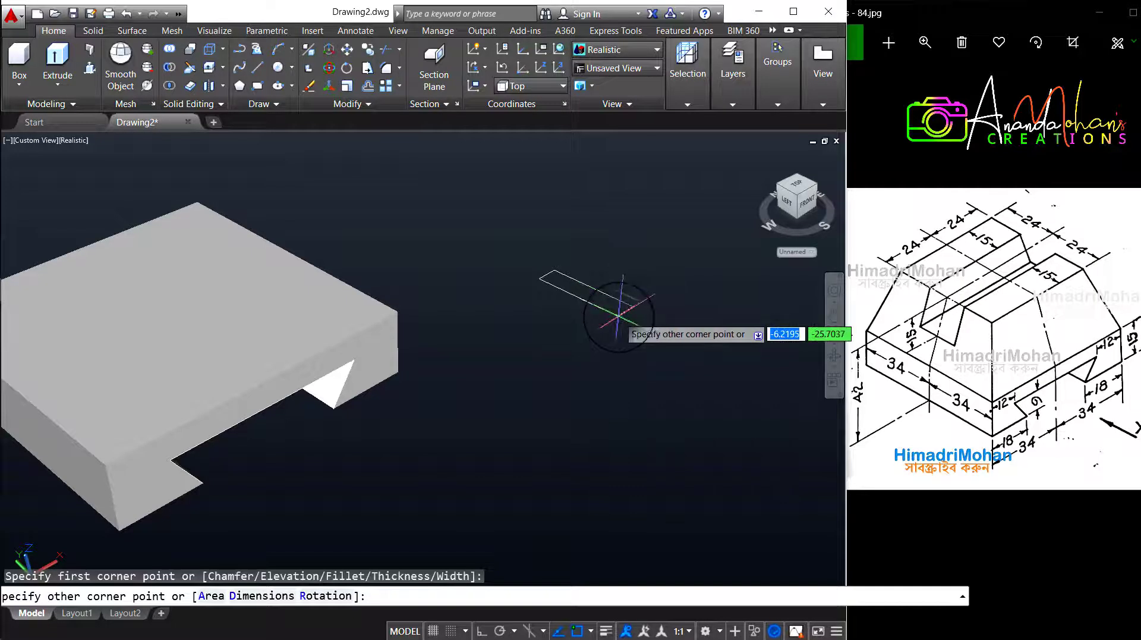
key(Return)
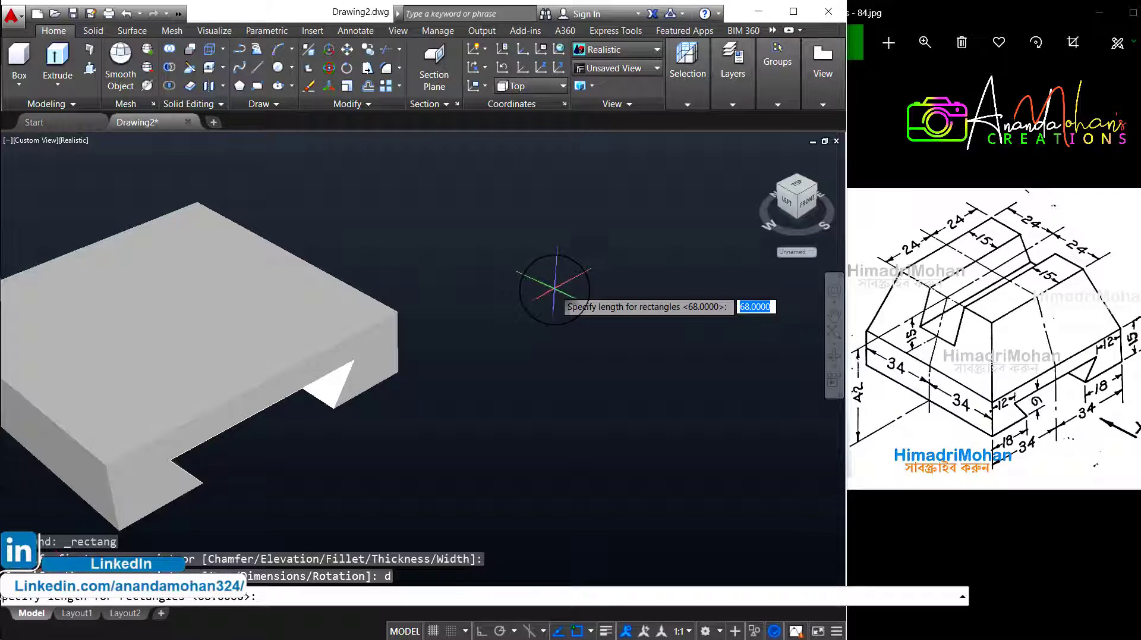
text(68)
key(Return)
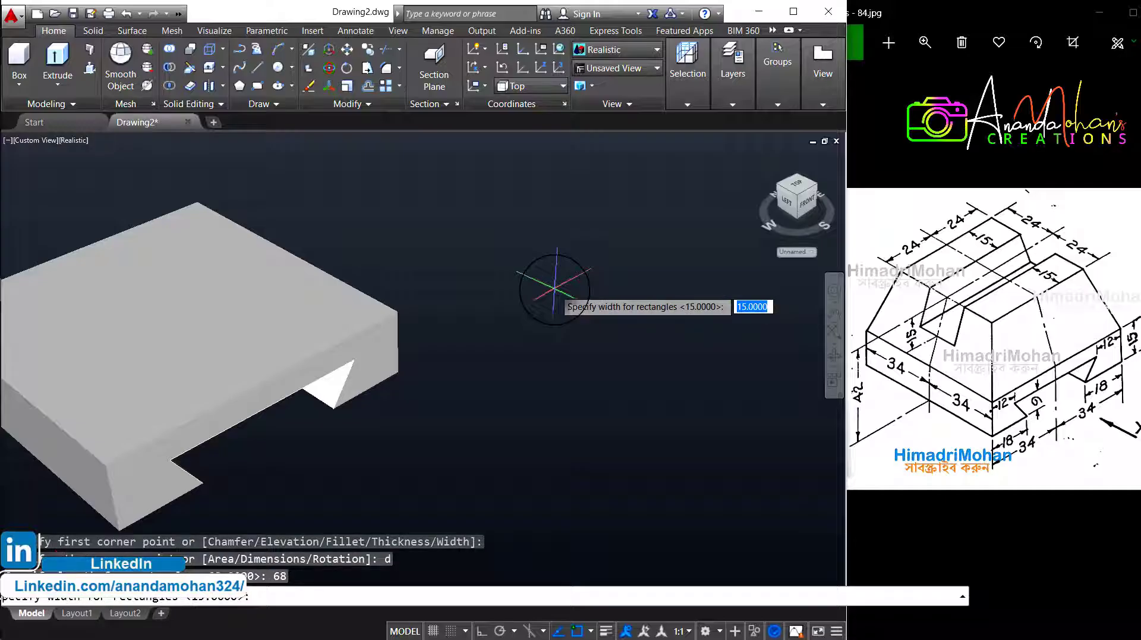
text(68)
key(Return)
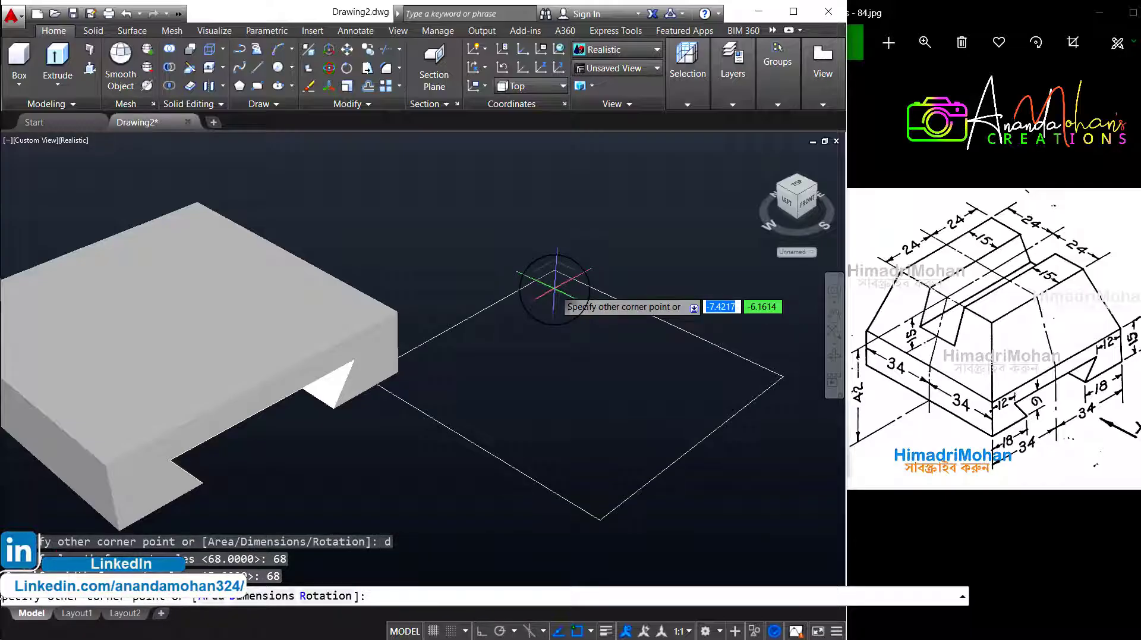
click(554, 289)
Move the 68 square to a new position beside the block.
click(574, 294)
click(538, 239)
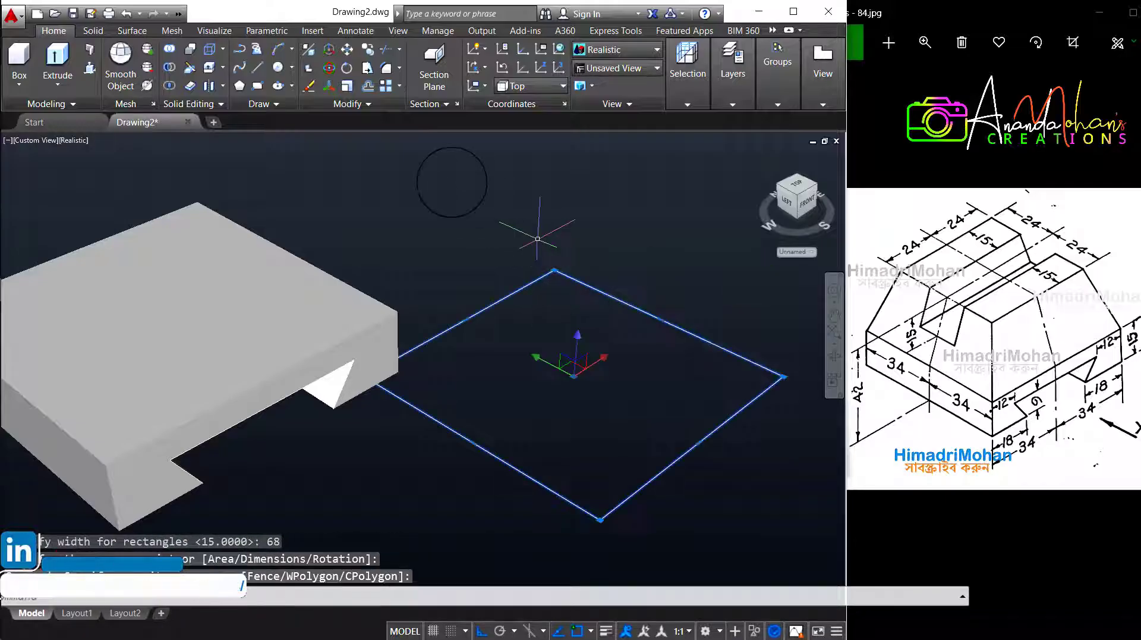
click(346, 49)
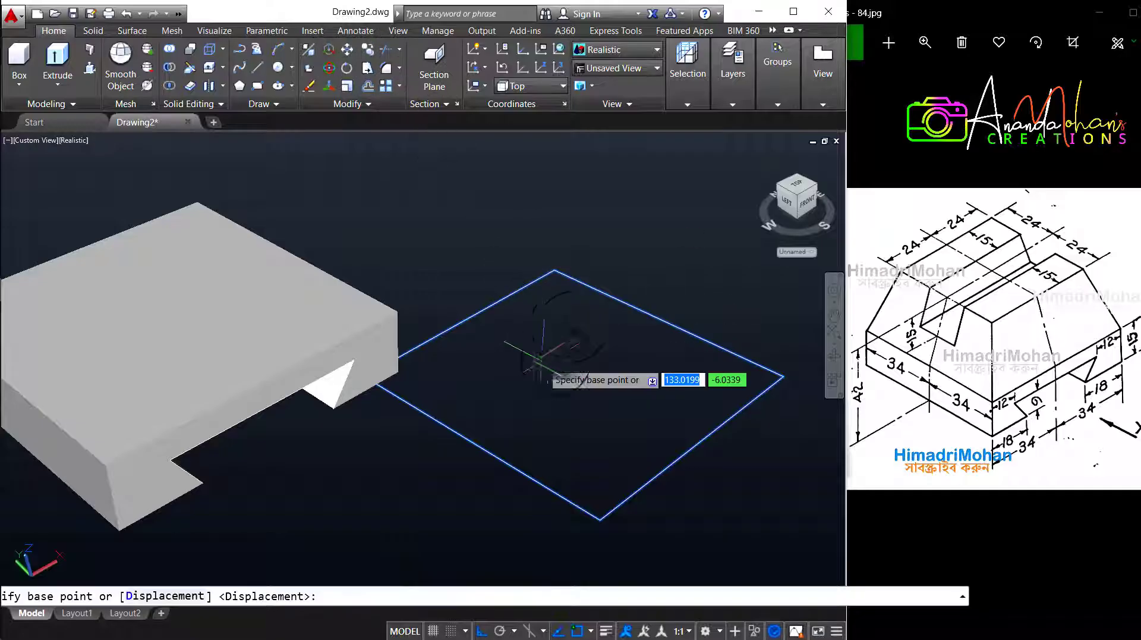
click(582, 284)
middle_drag(702, 290, 523, 357)
click(523, 357)
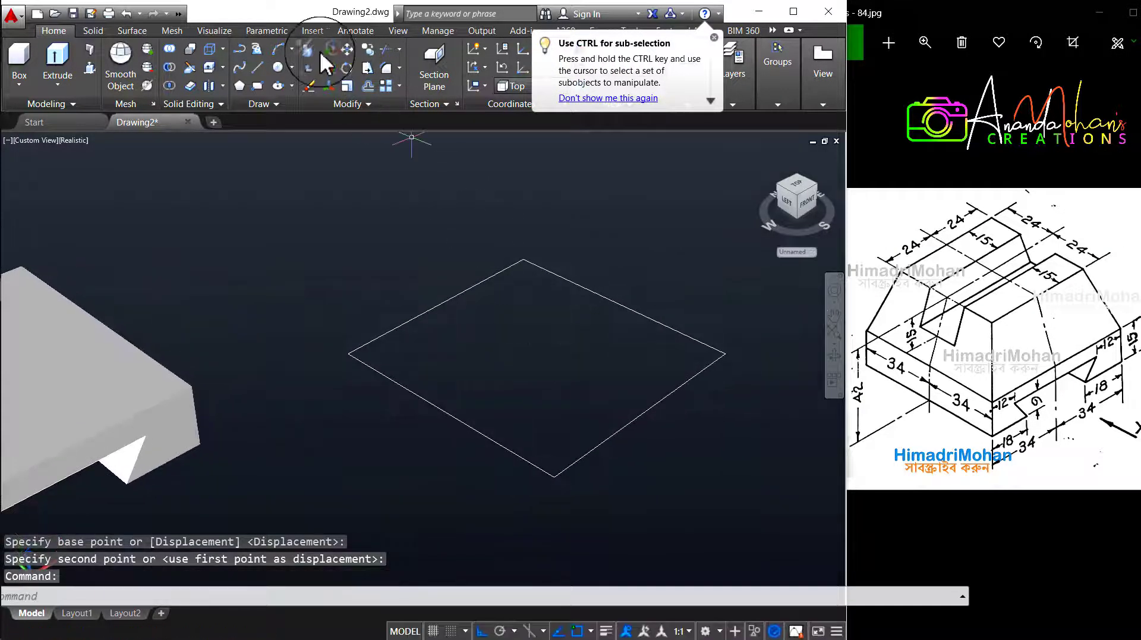
Draw a 48 by 48 square above the 68 square using the Dimensions option.
click(258, 85)
click(410, 189)
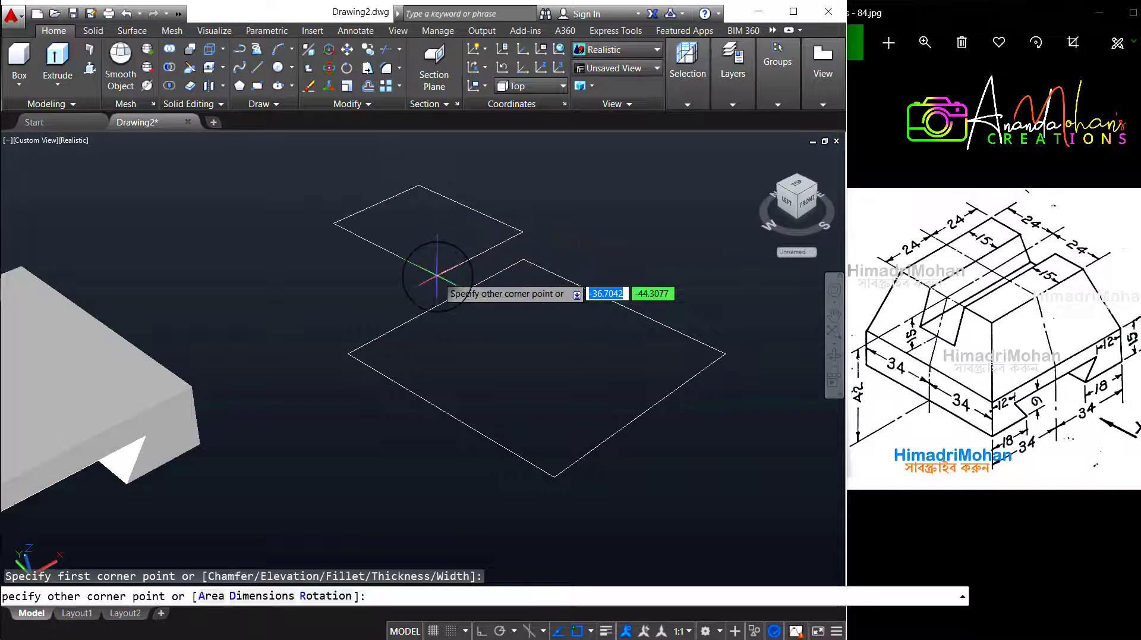
key(Return)
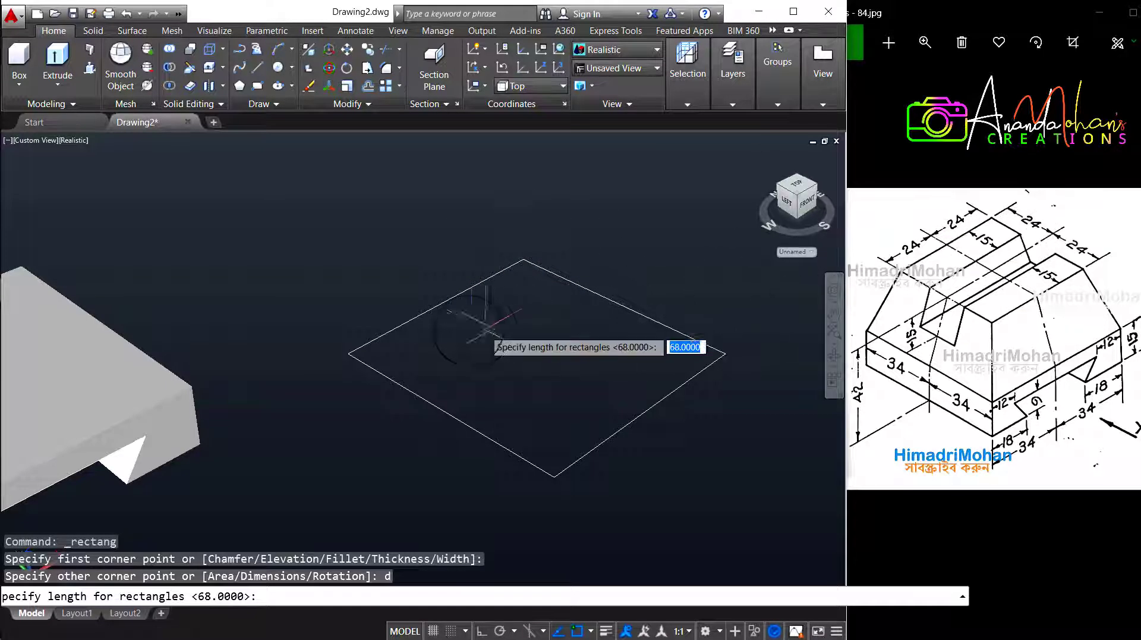
key(Return)
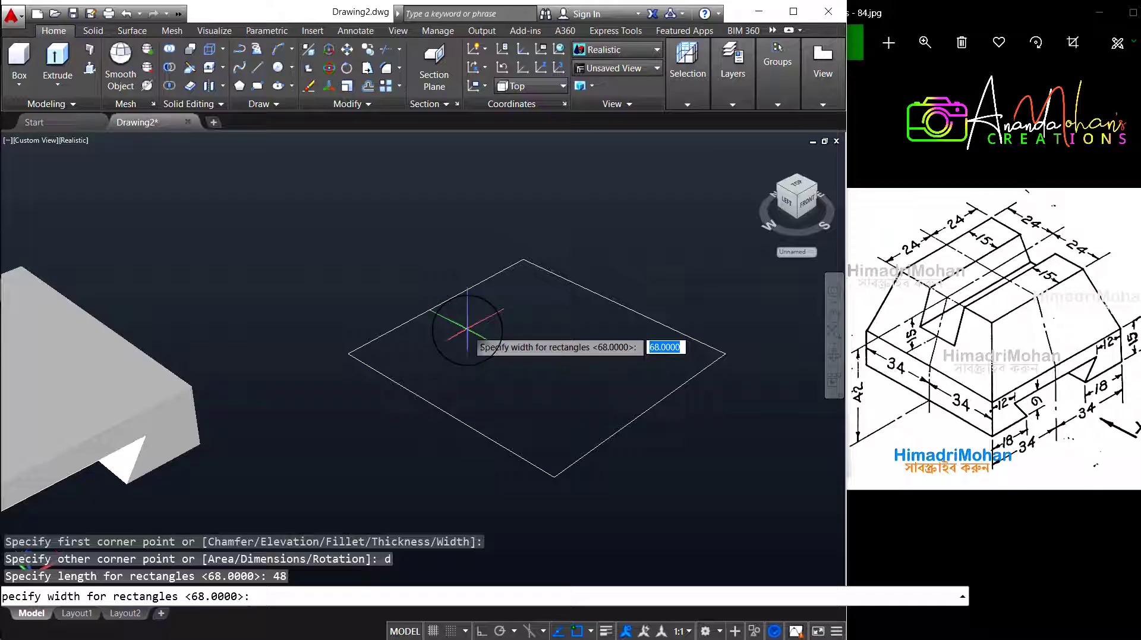
text(48)
key(Return)
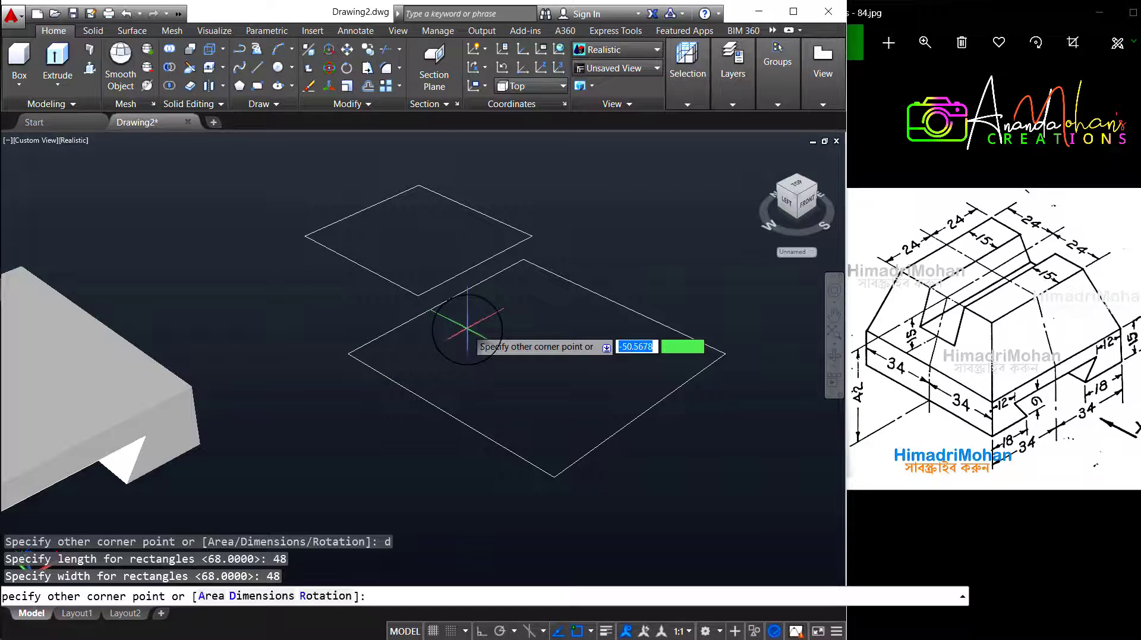
click(461, 324)
Attempt to select the 48 square, clear the selection, and turn on the UCS icon display.
click(377, 290)
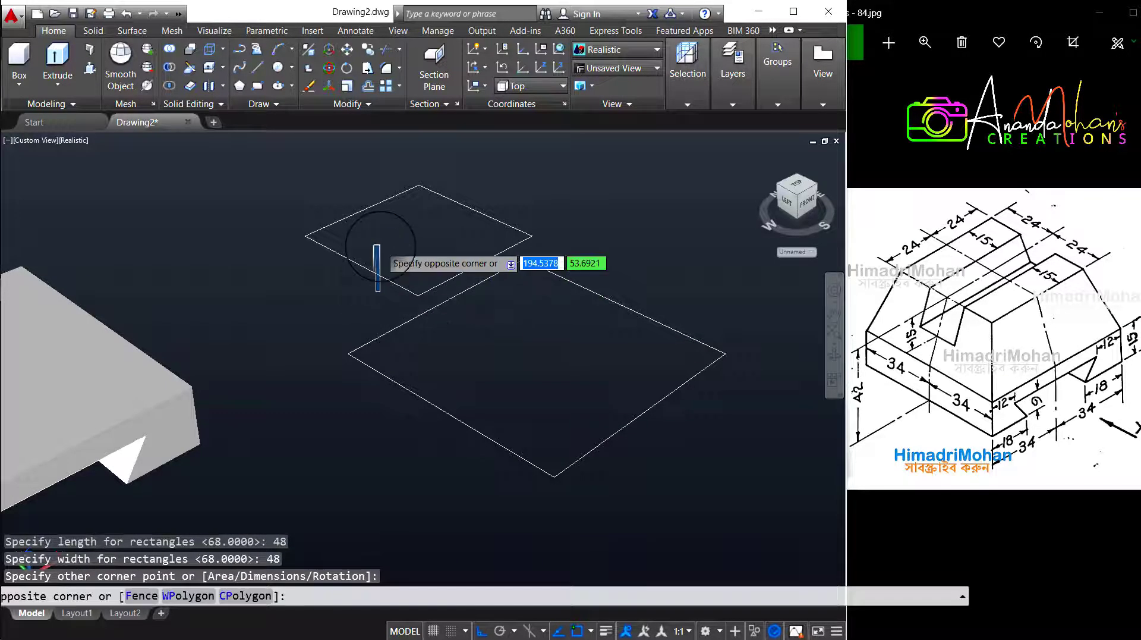
click(380, 252)
click(374, 249)
click(337, 265)
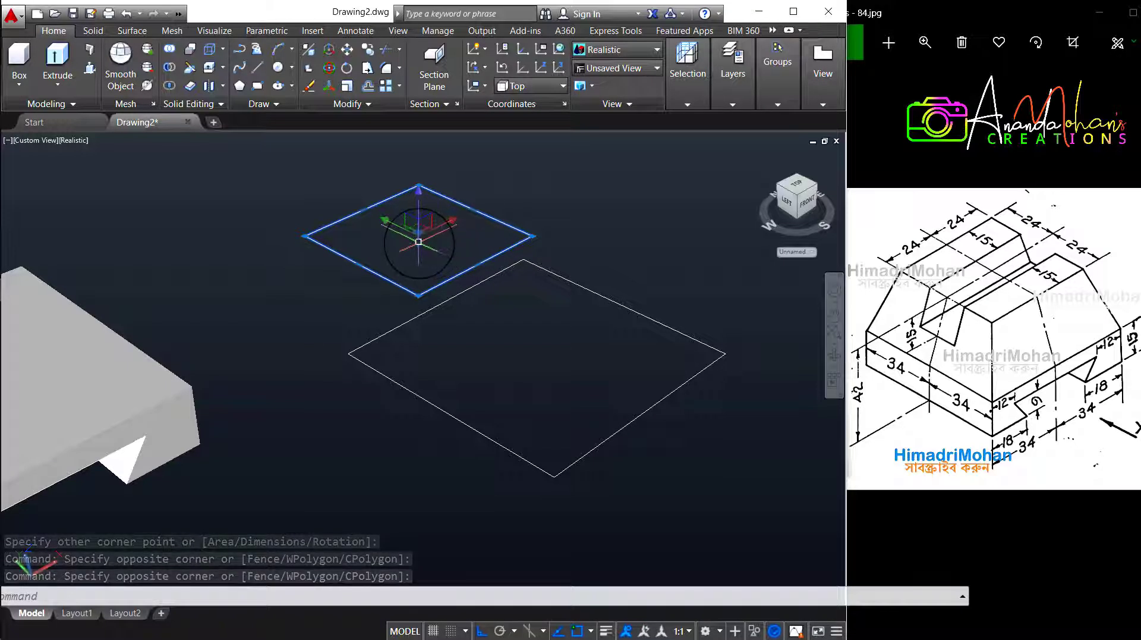
click(419, 234)
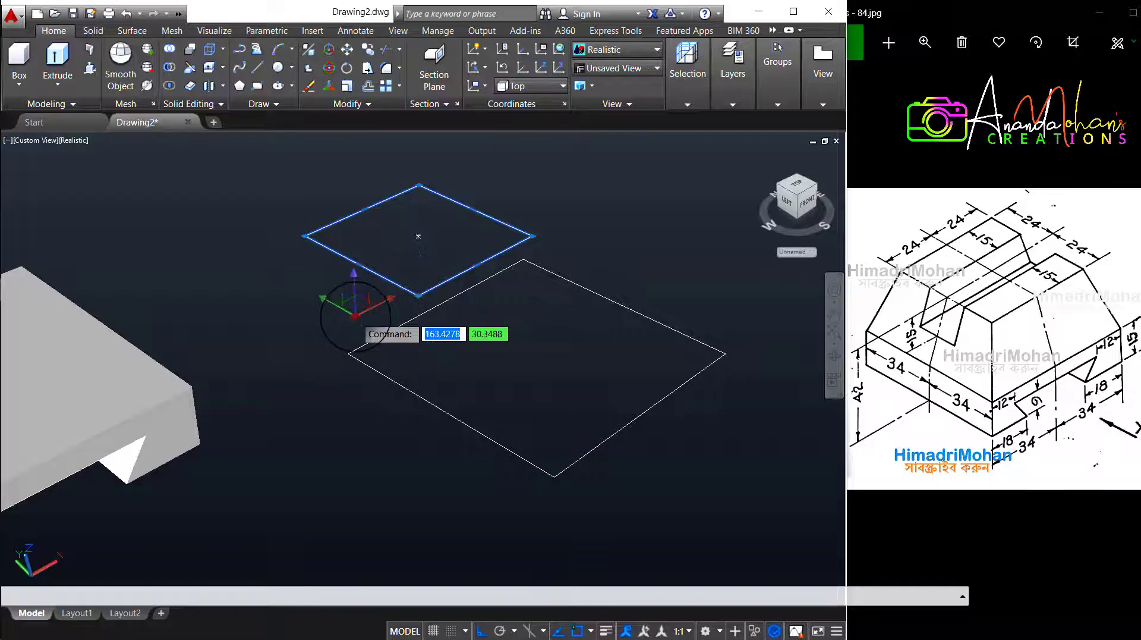
key(Escape)
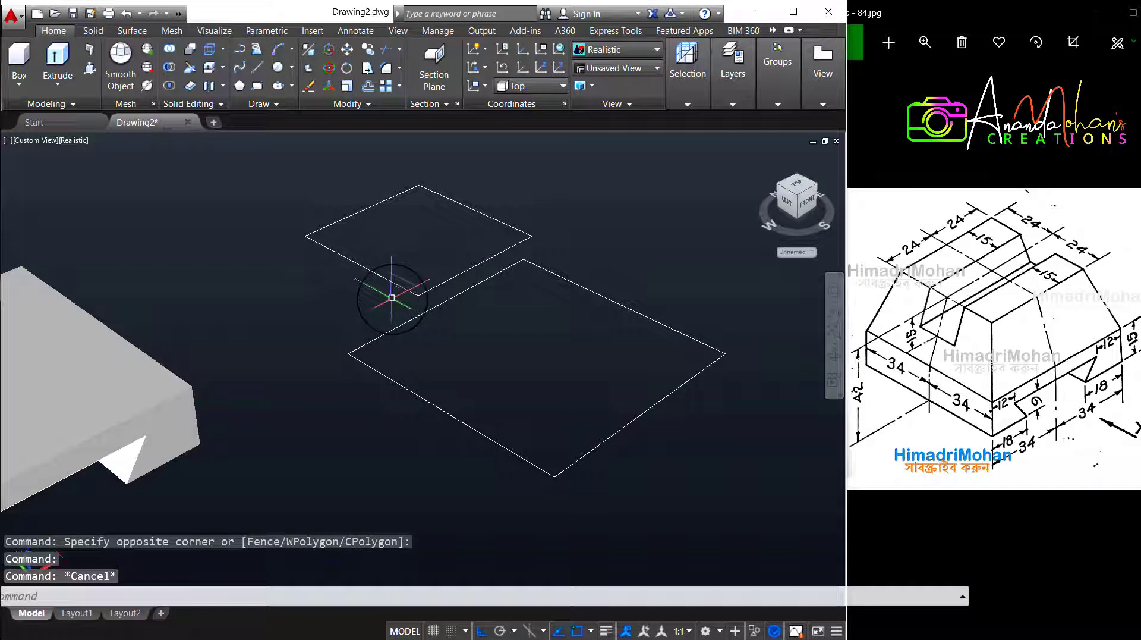
drag(410, 300, 386, 255)
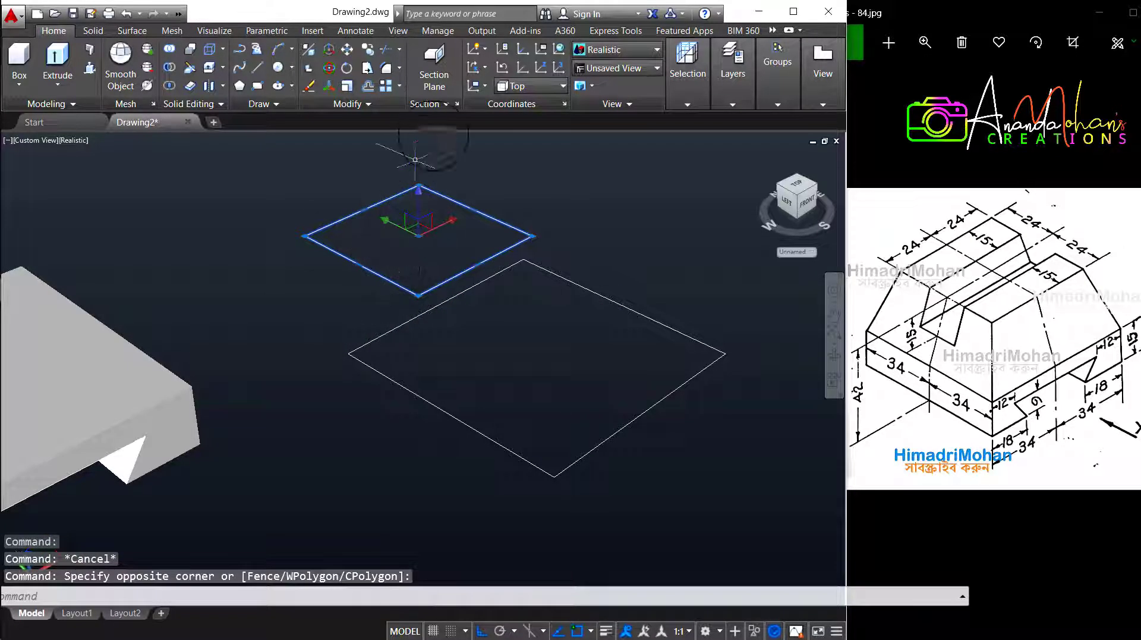
click(484, 49)
click(497, 98)
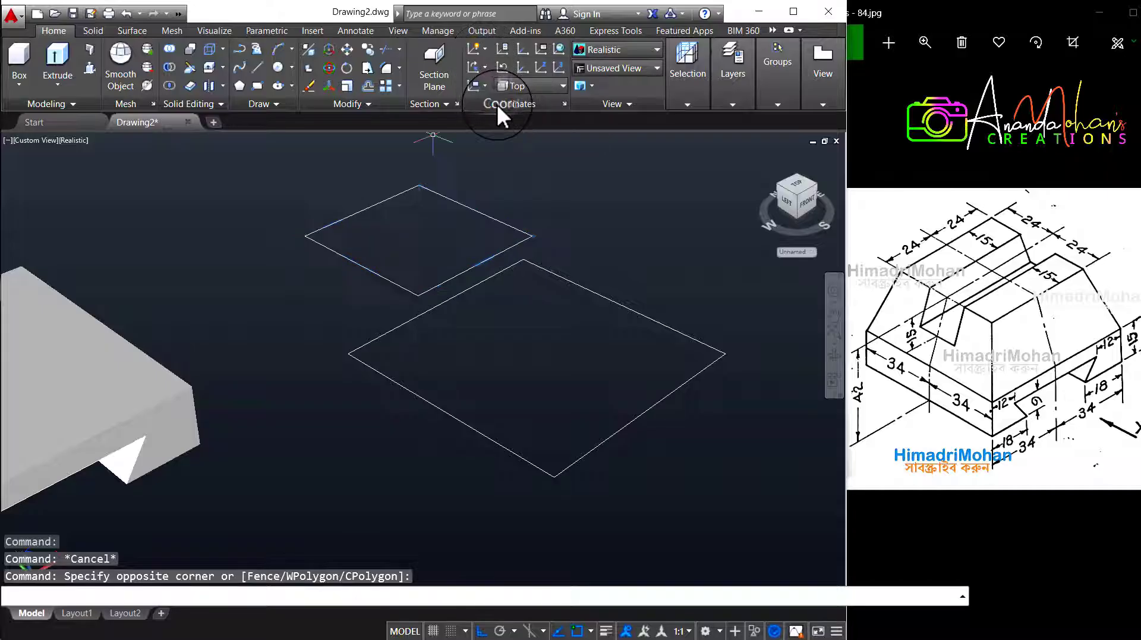
Move the 48 square from its centre into the 68 square, then select it.
drag(419, 247, 314, 204)
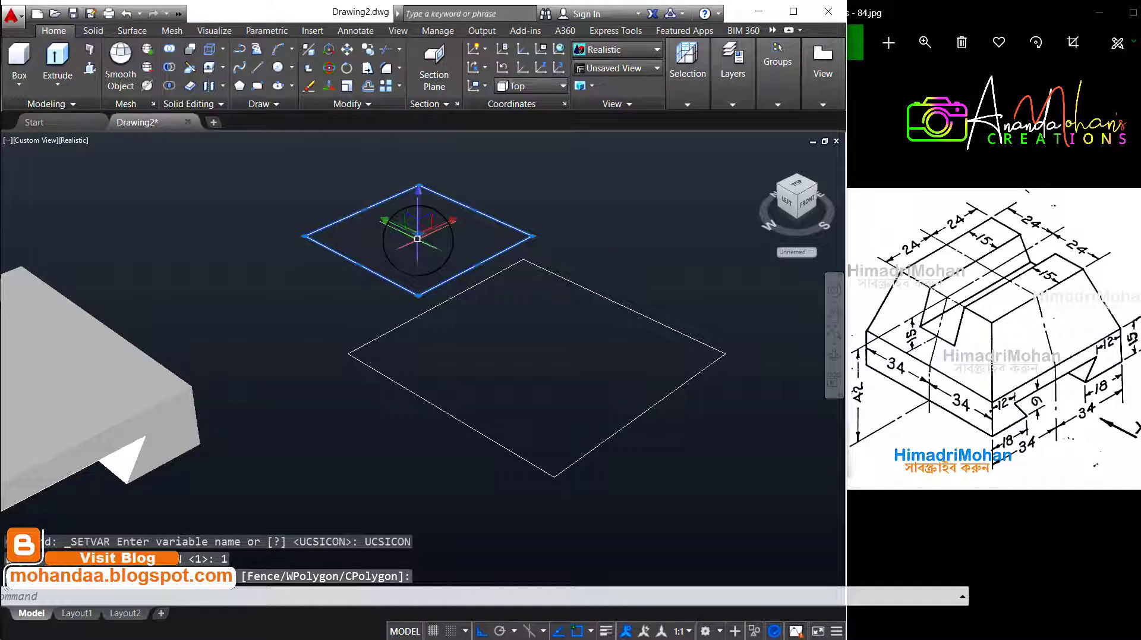
click(347, 49)
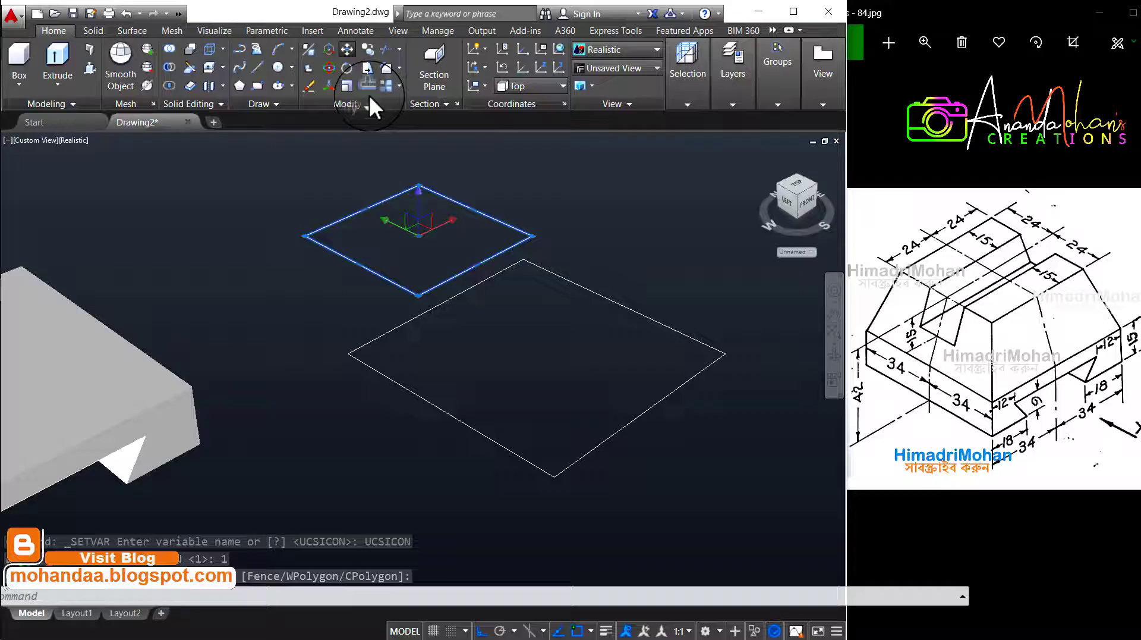
click(421, 233)
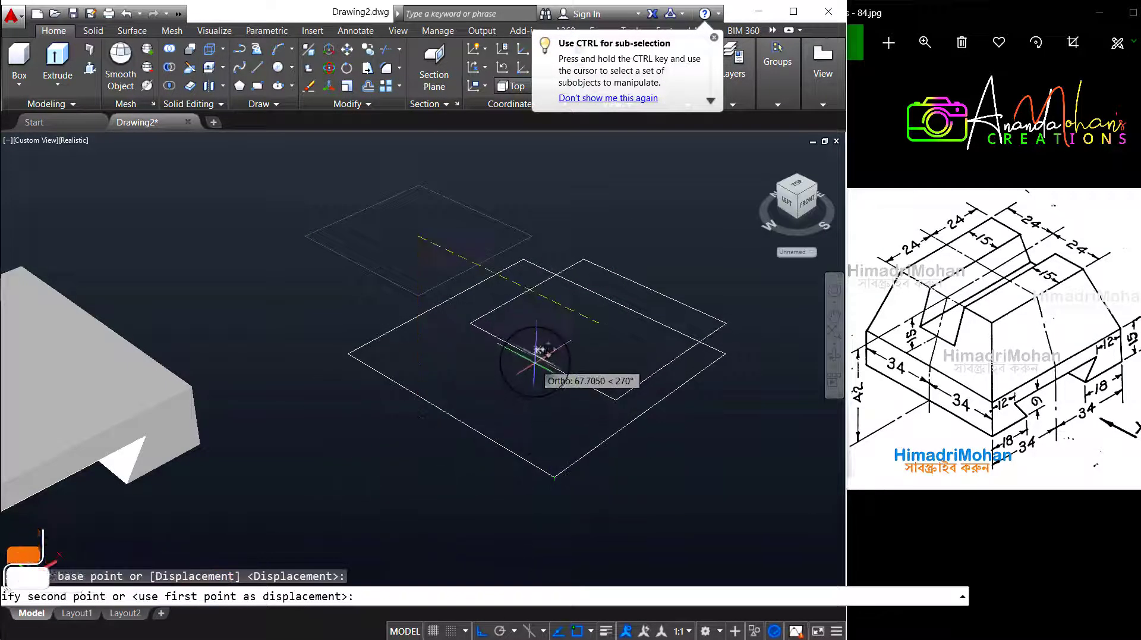
click(526, 355)
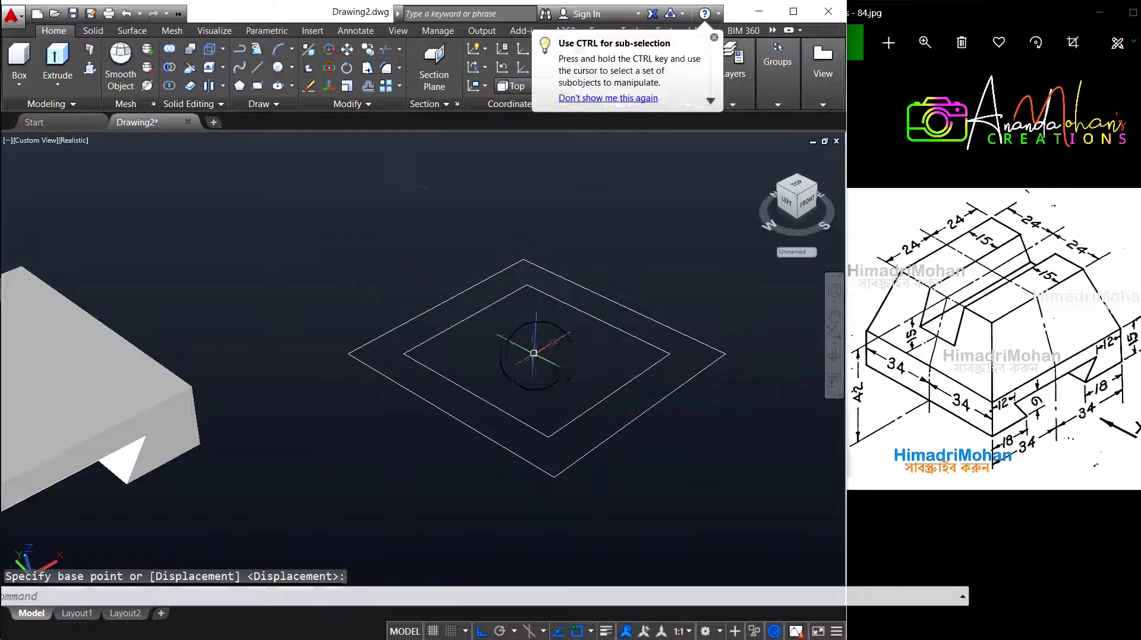
click(587, 429)
click(570, 412)
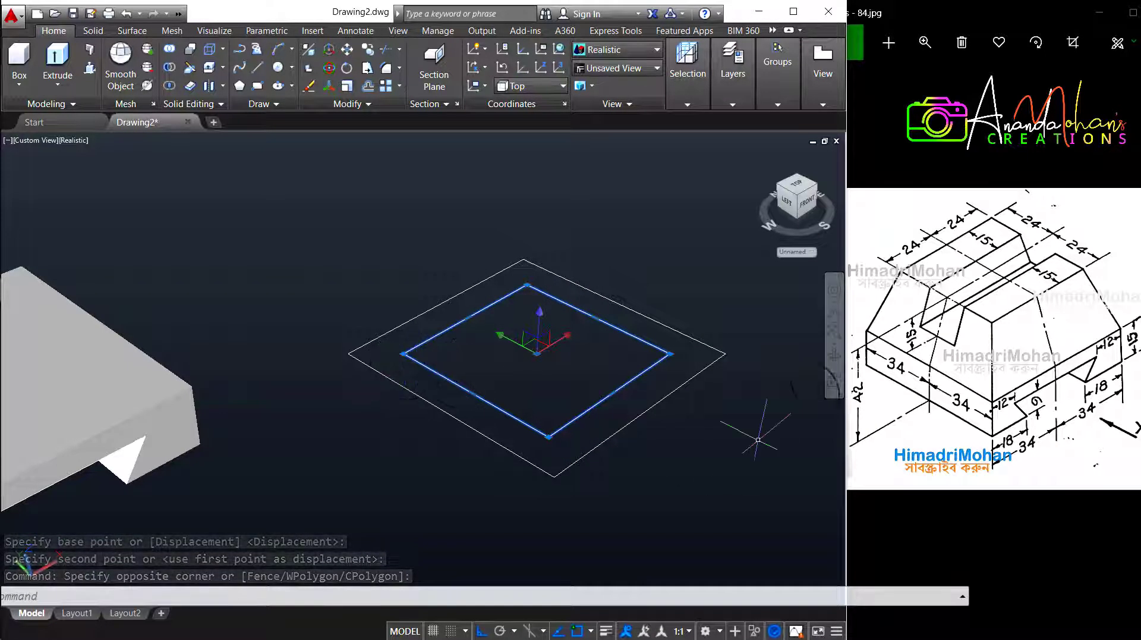
click(964, 361)
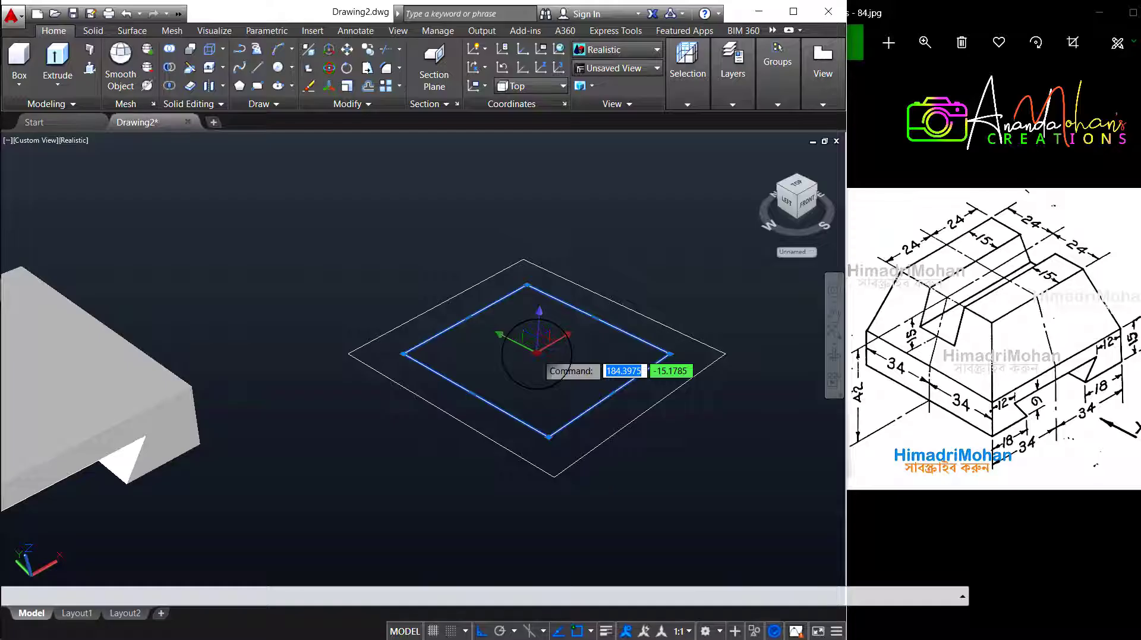
shift+right_click(536, 357)
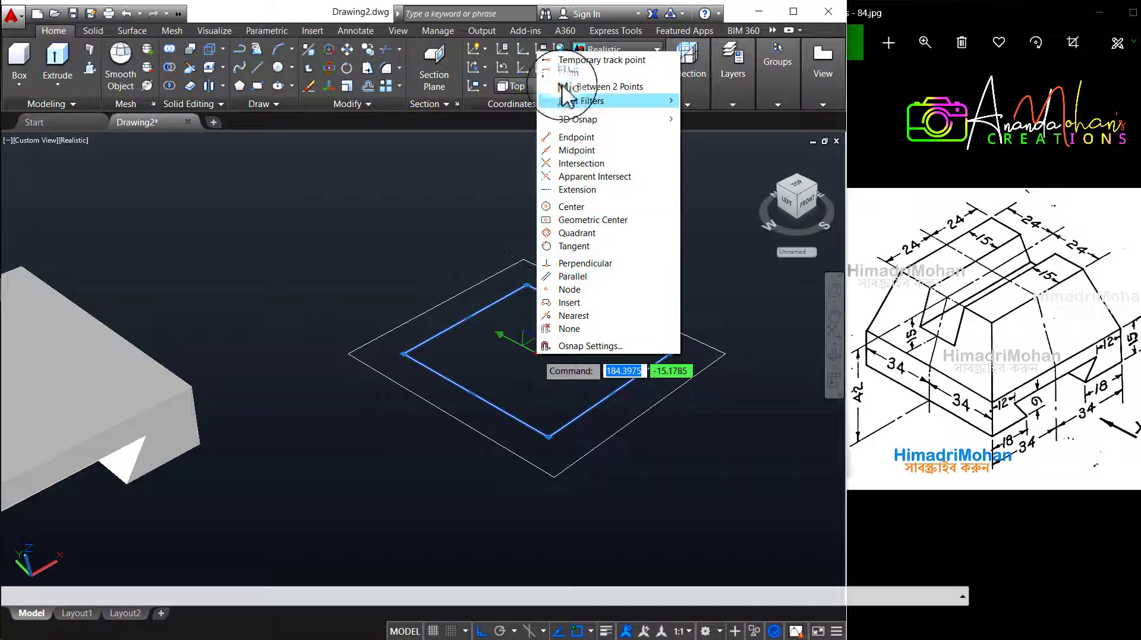
click(576, 71)
click(538, 354)
text(27)
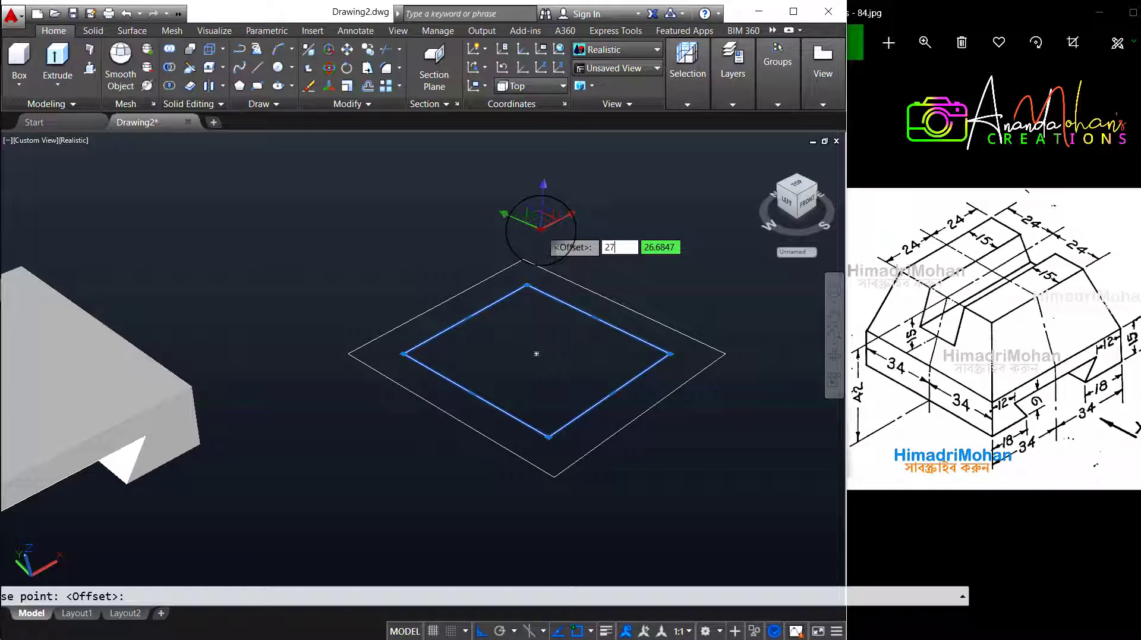
key(Return)
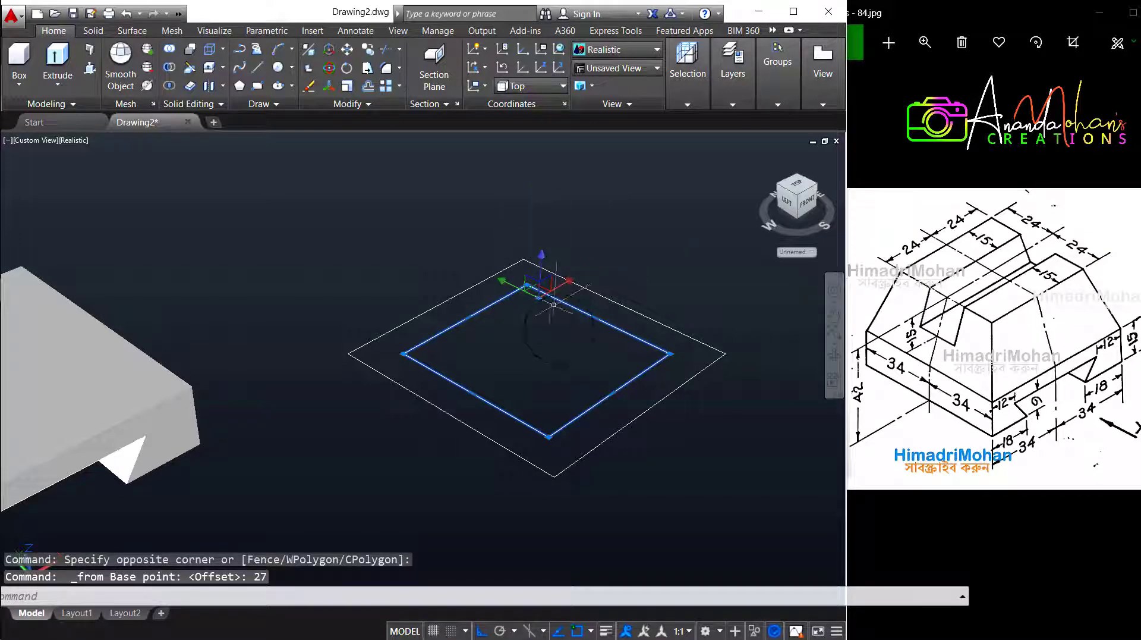
key(Escape)
click(561, 416)
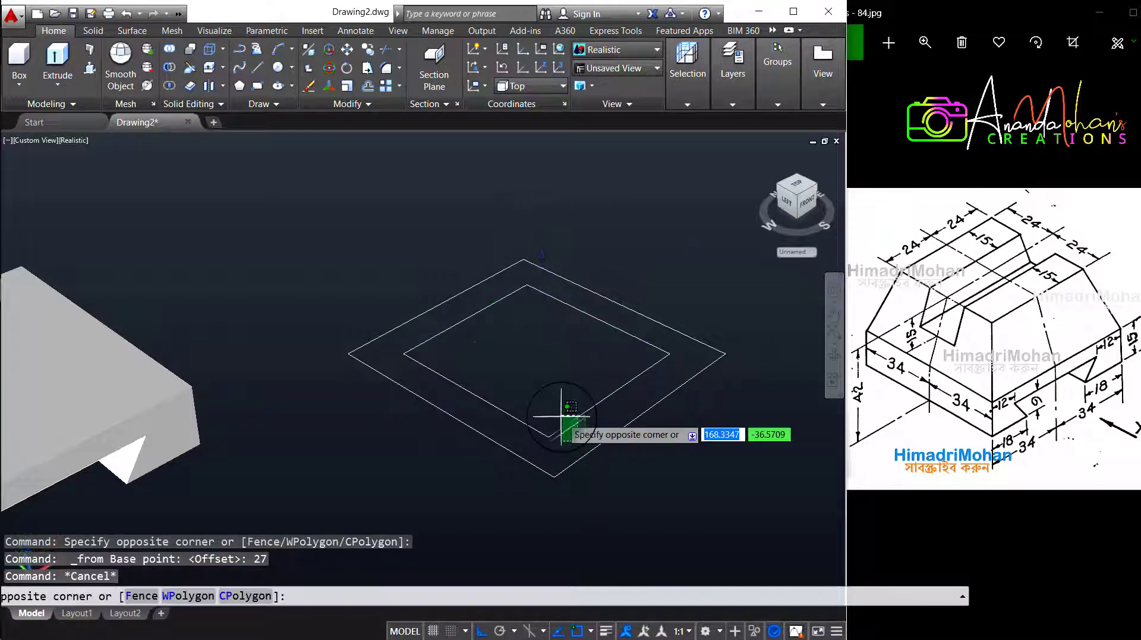
Move the inner 48 square 27 units up along Z and return to the Home view.
click(347, 49)
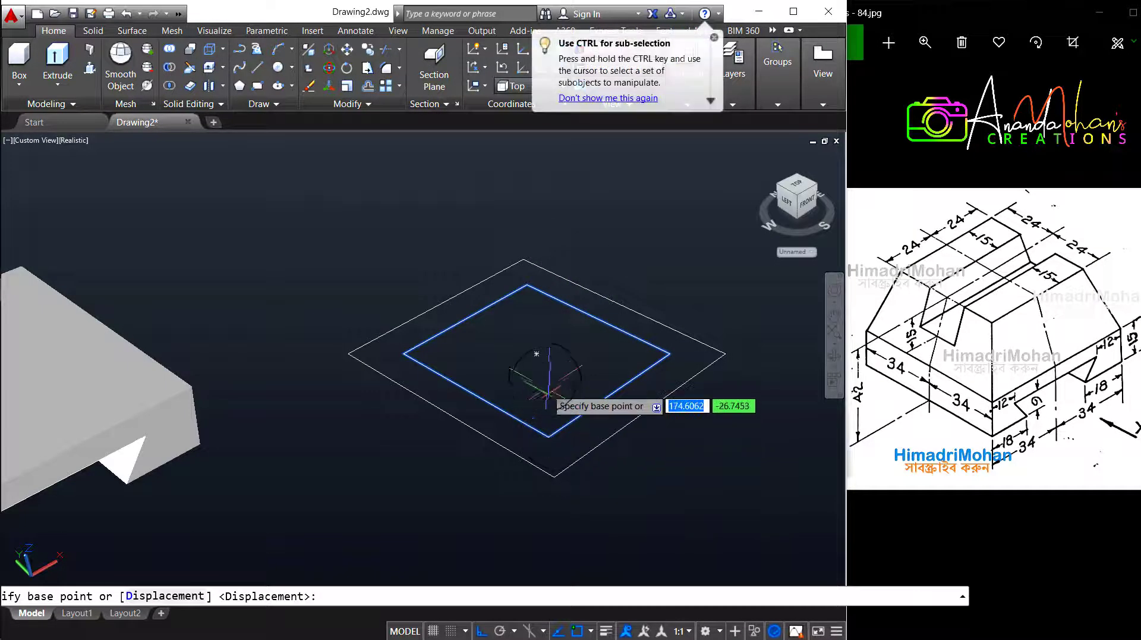
click(537, 353)
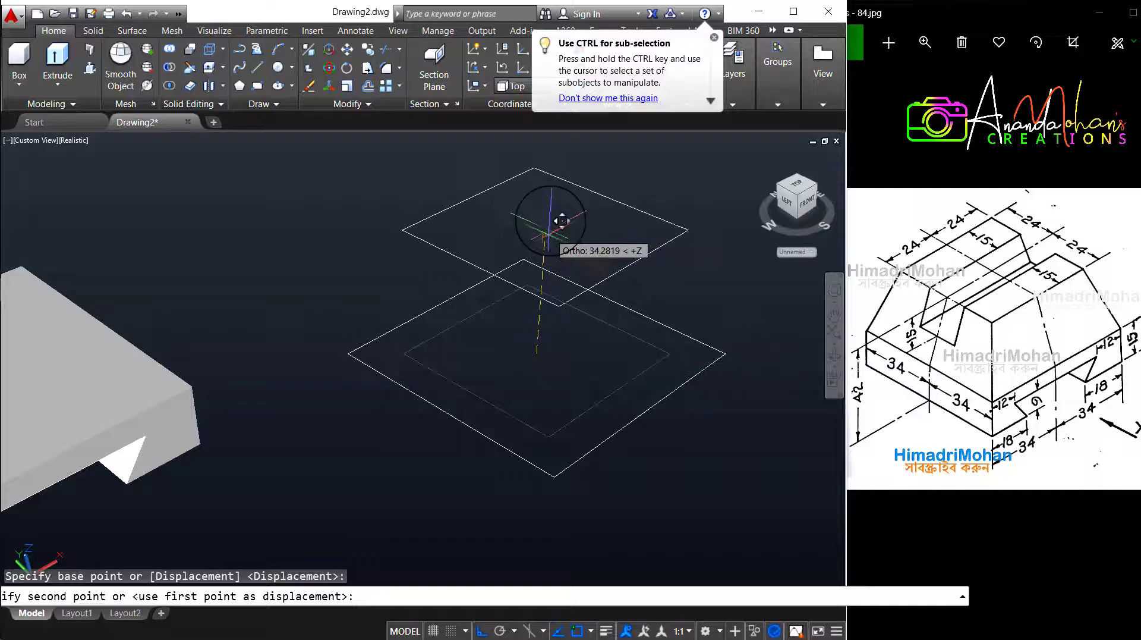
text(27)
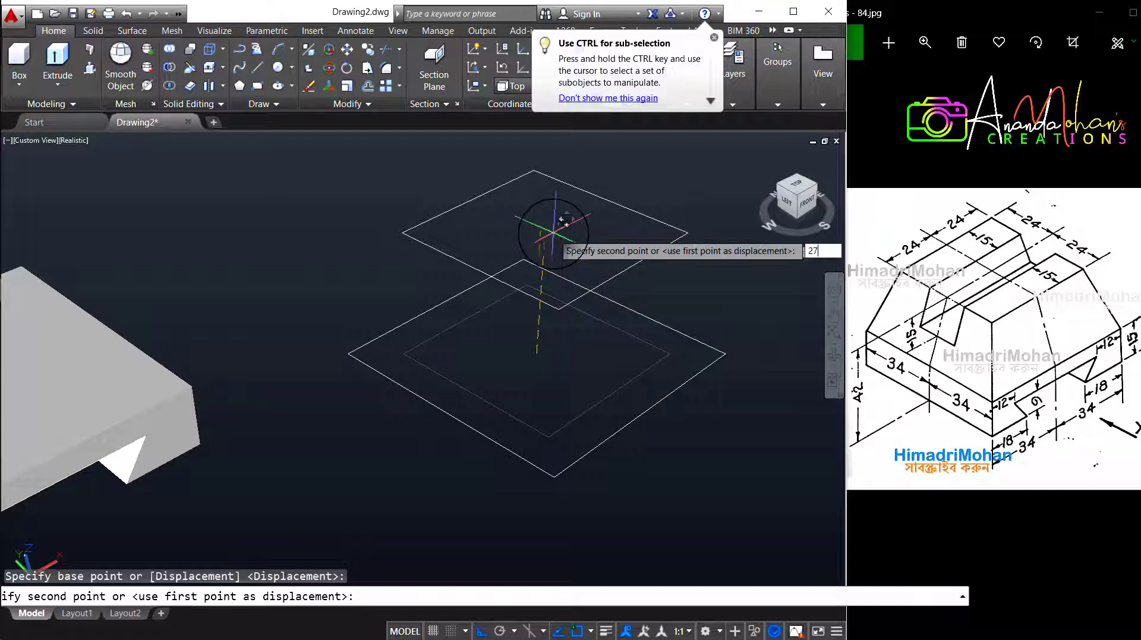
key(Return)
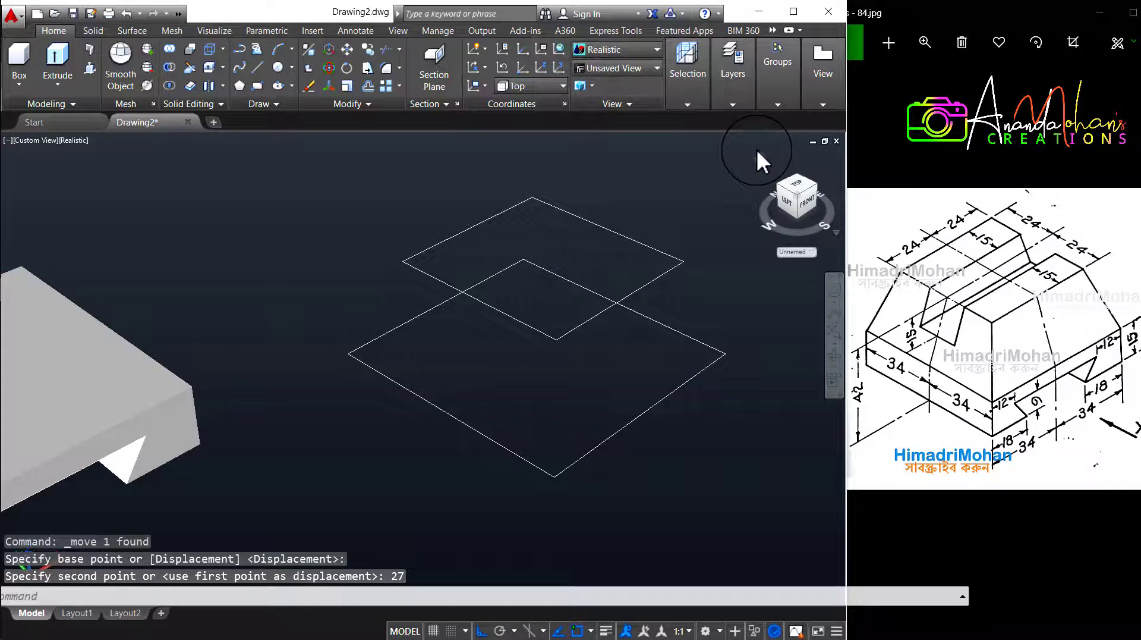
click(760, 155)
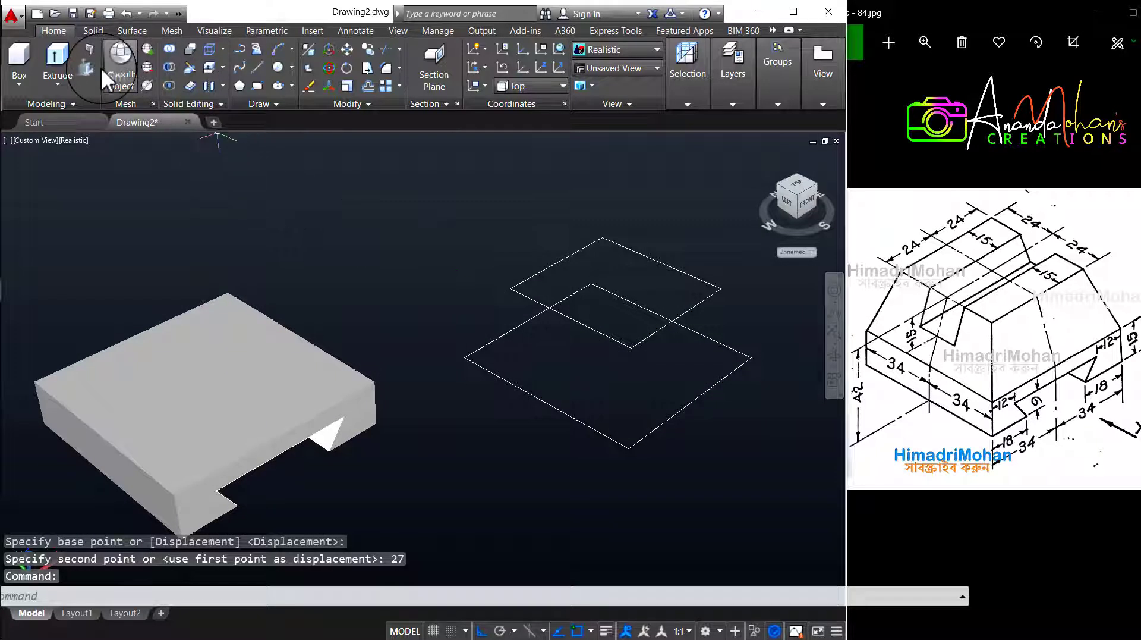
Loft the 68 and 48 squares, cross sections only, into a frustum solid.
click(22, 84)
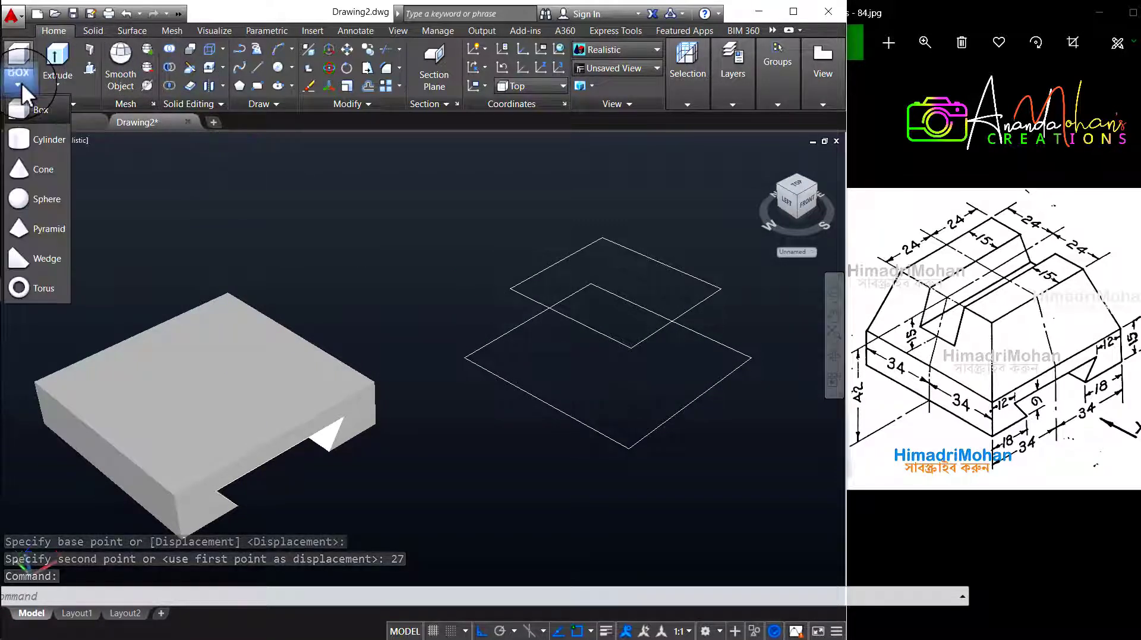
click(23, 80)
click(58, 80)
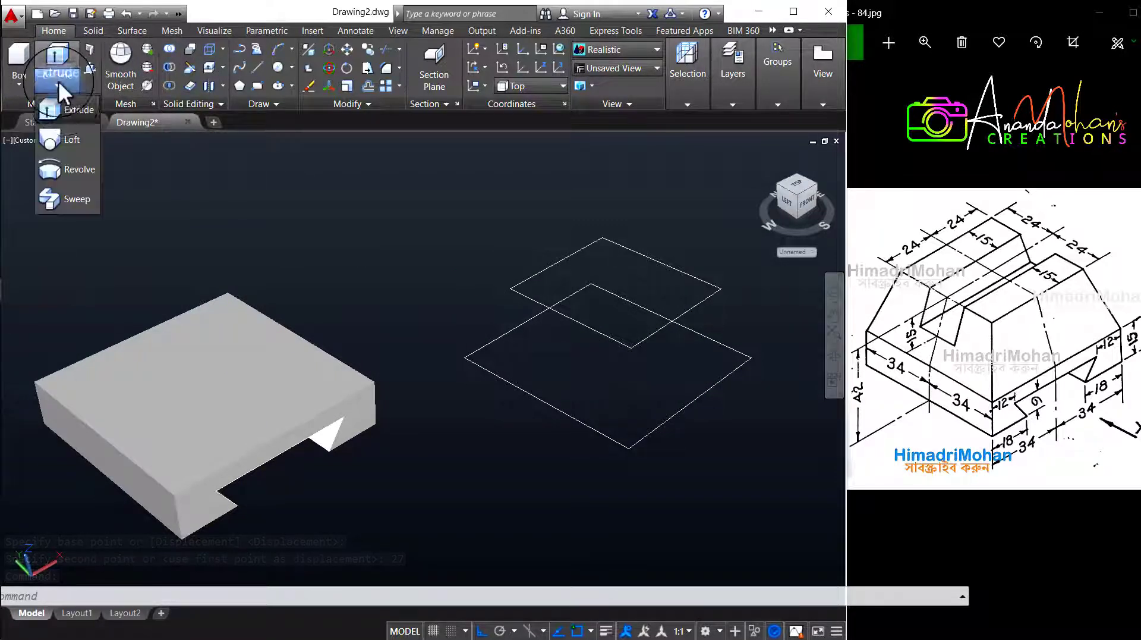
click(77, 133)
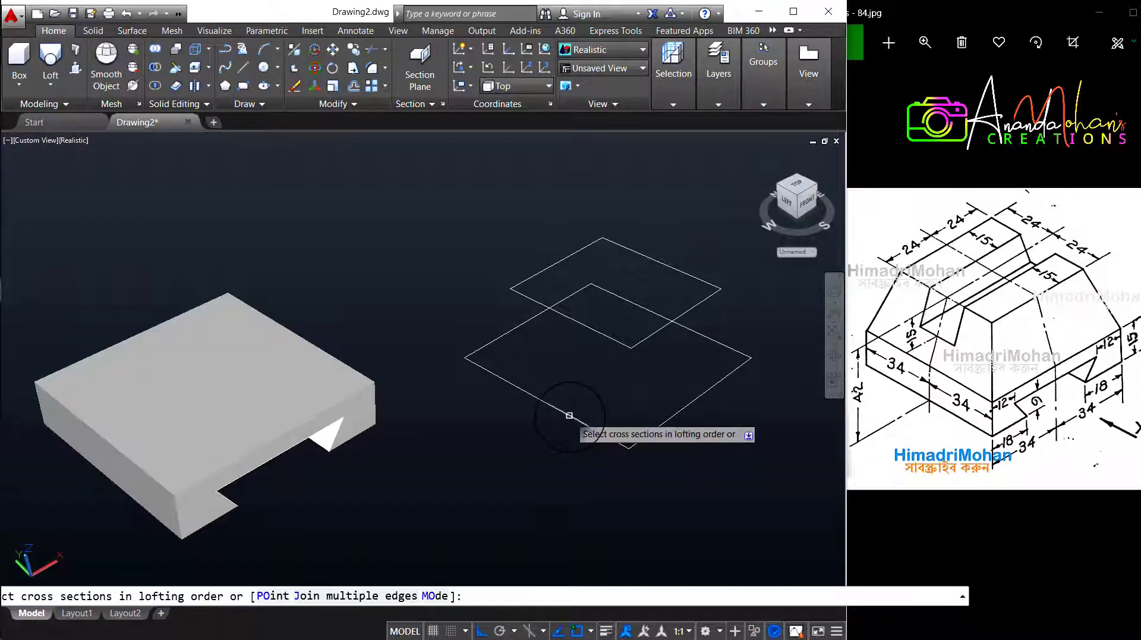
click(543, 401)
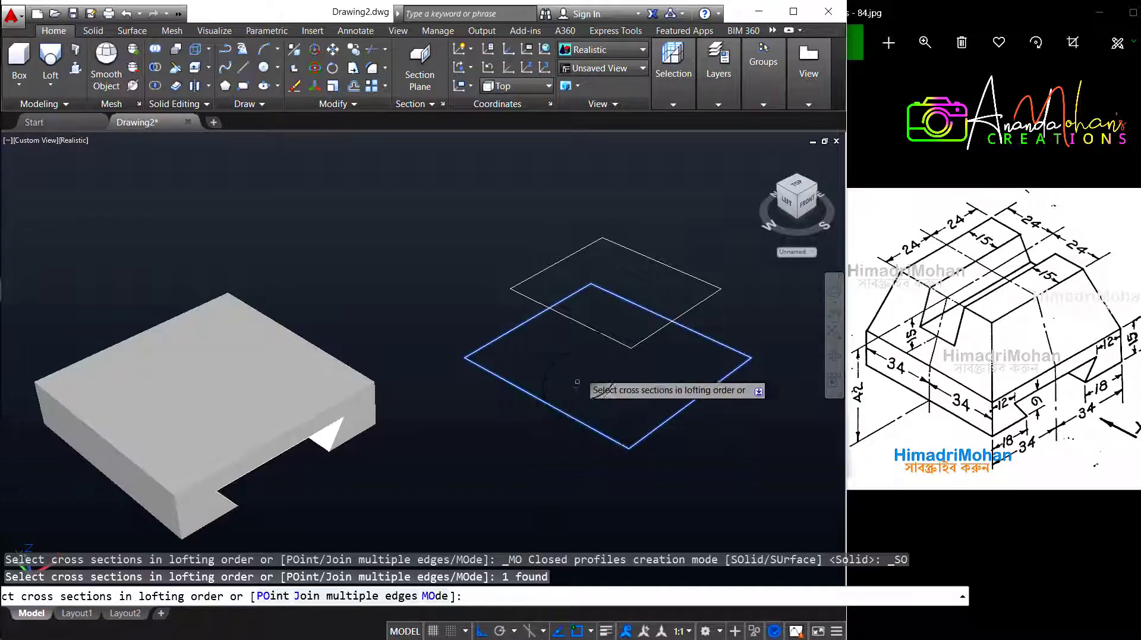
click(592, 328)
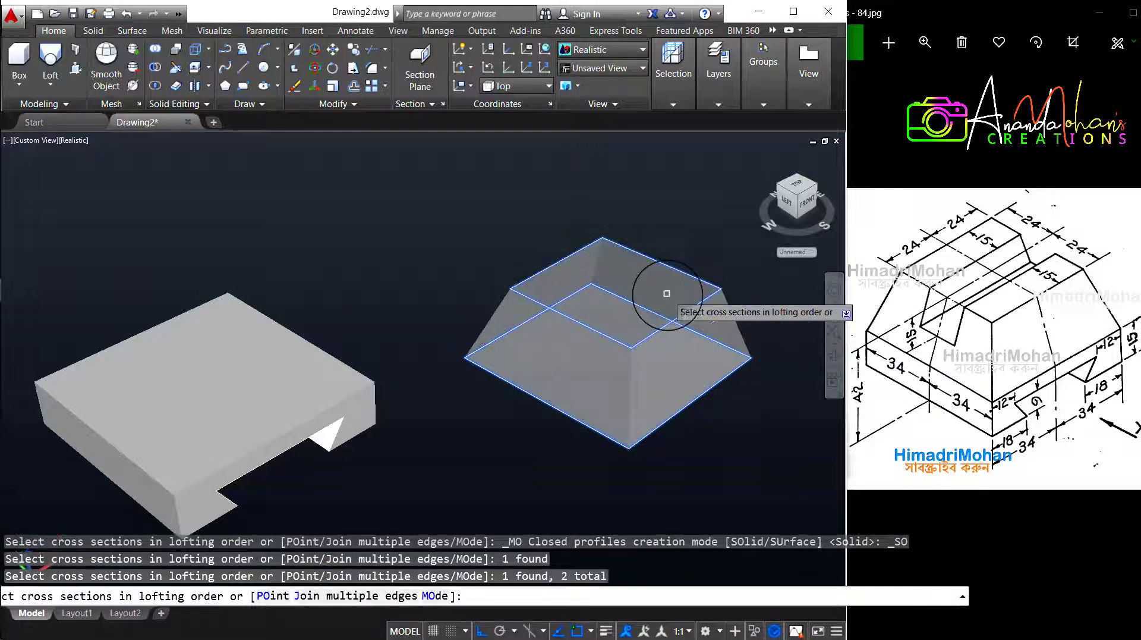
key(Return)
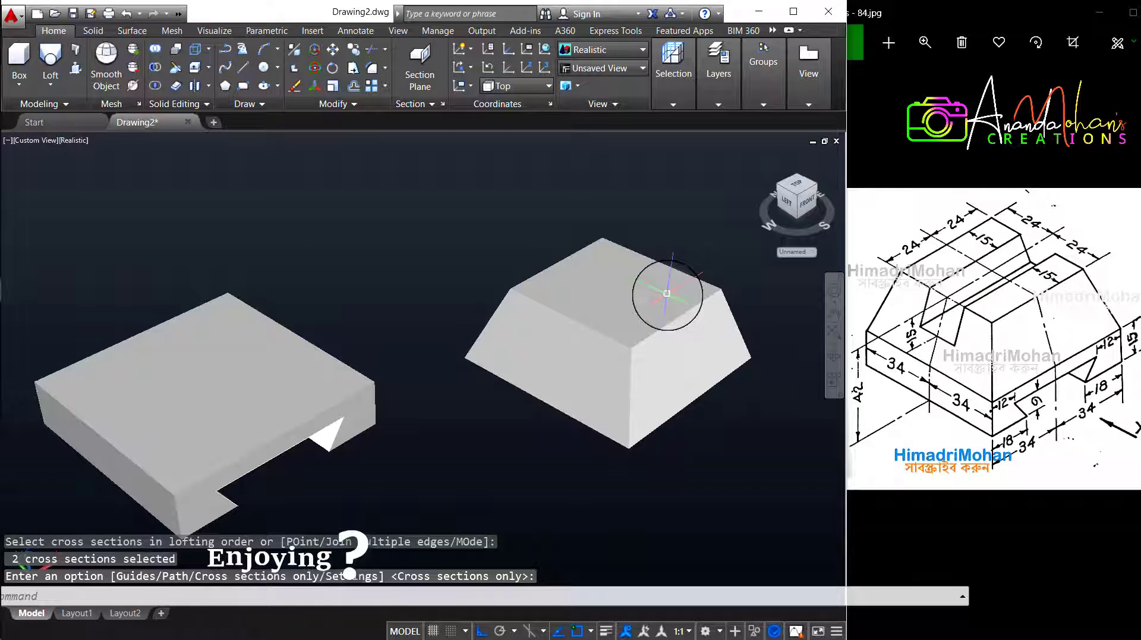
key(Return)
click(618, 393)
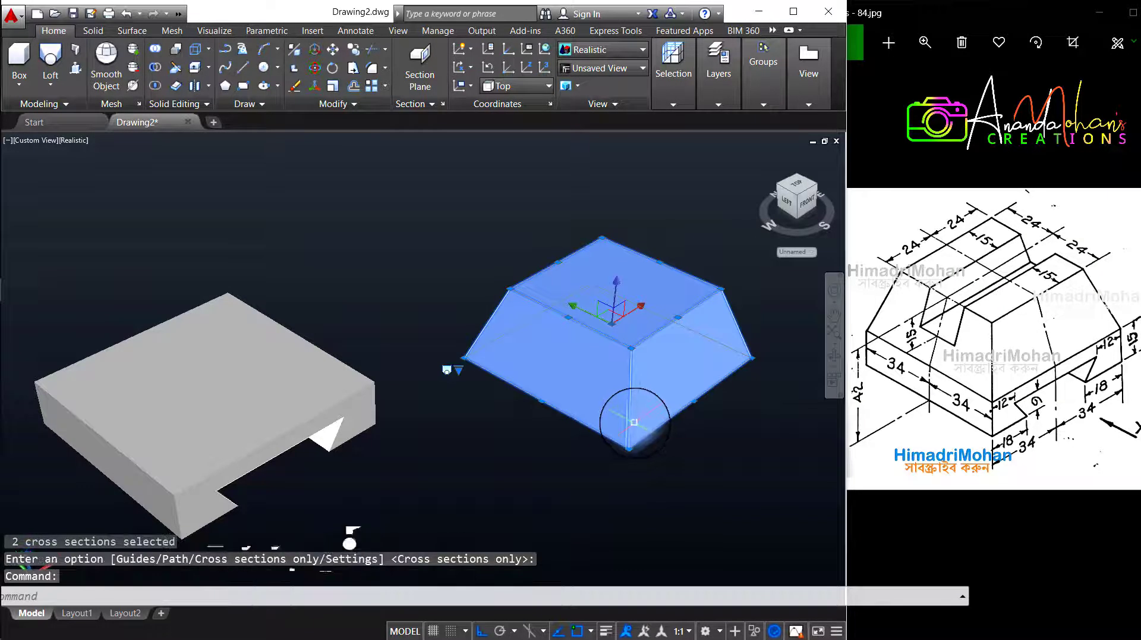
key(Escape)
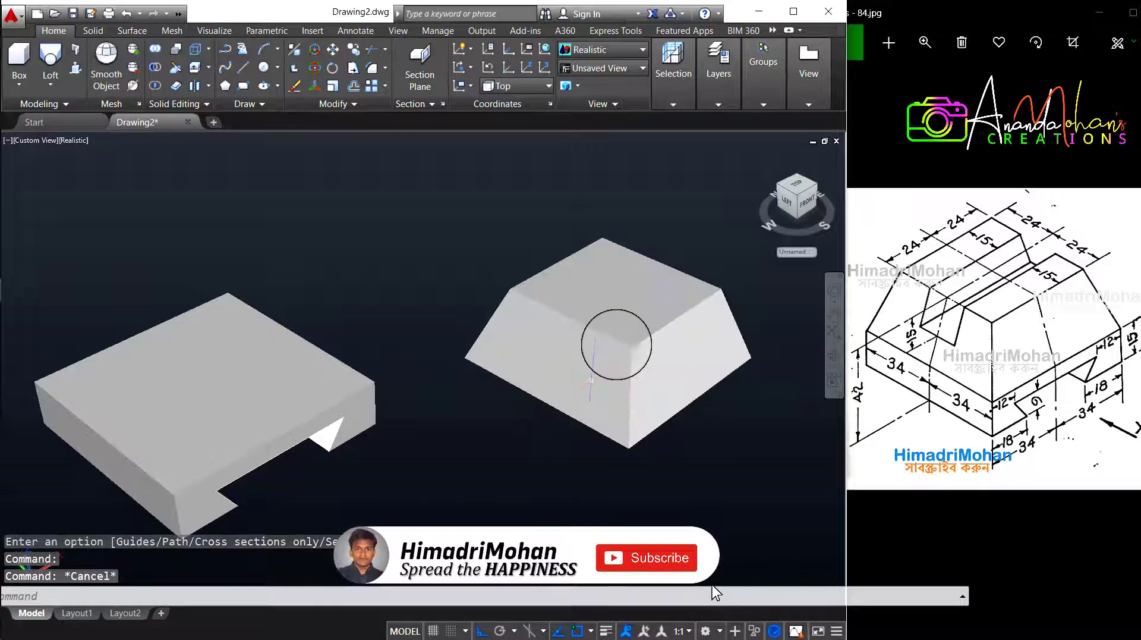
click(647, 371)
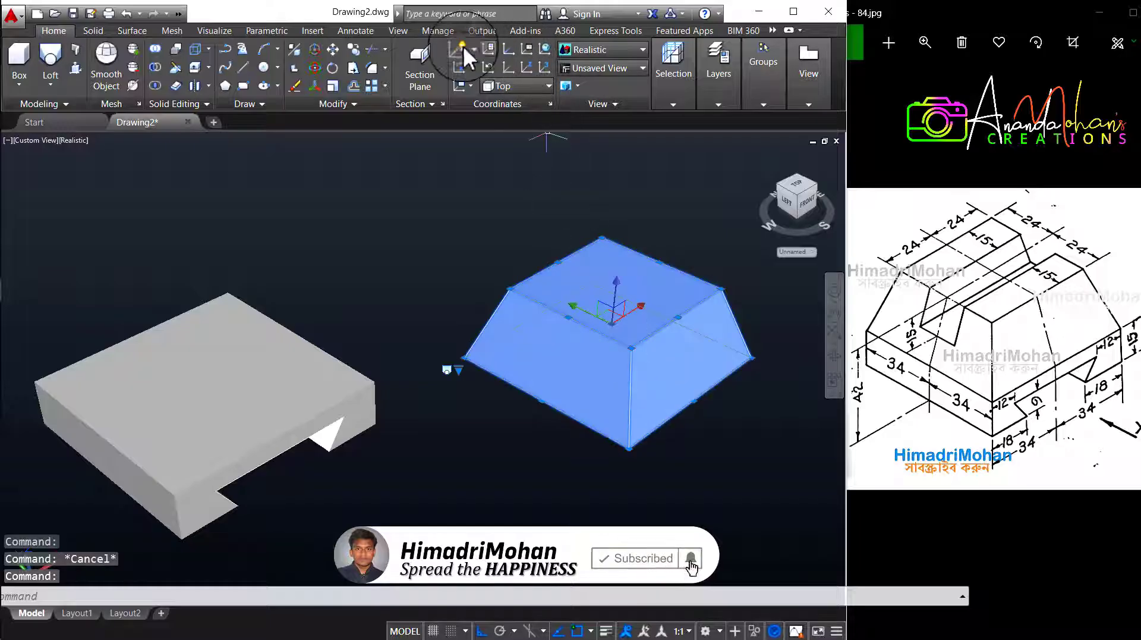
click(355, 52)
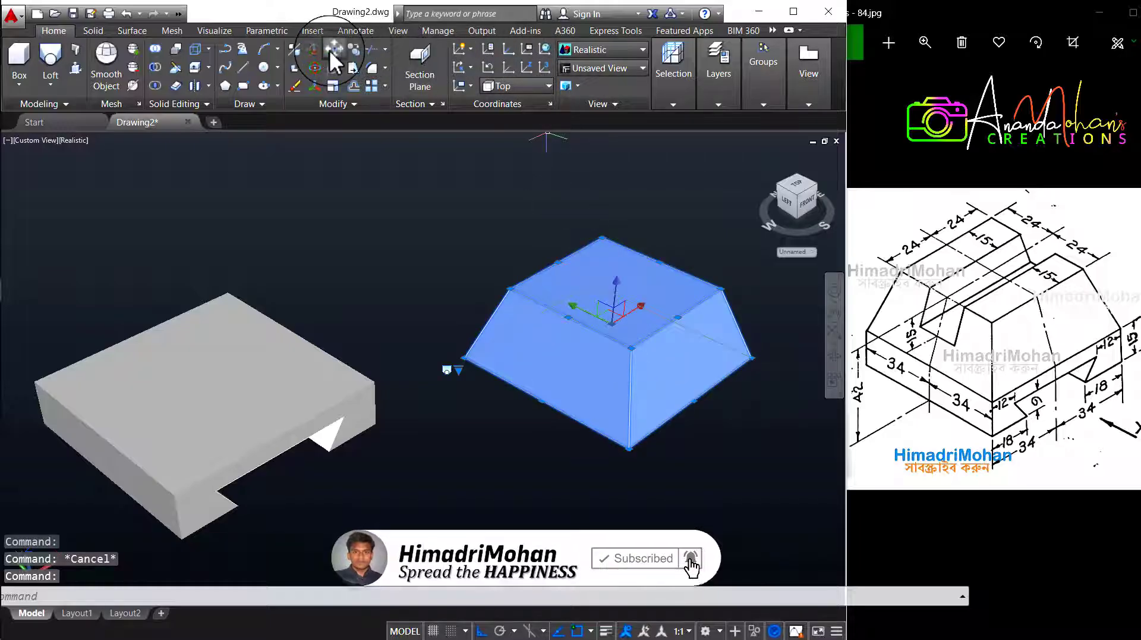
click(628, 449)
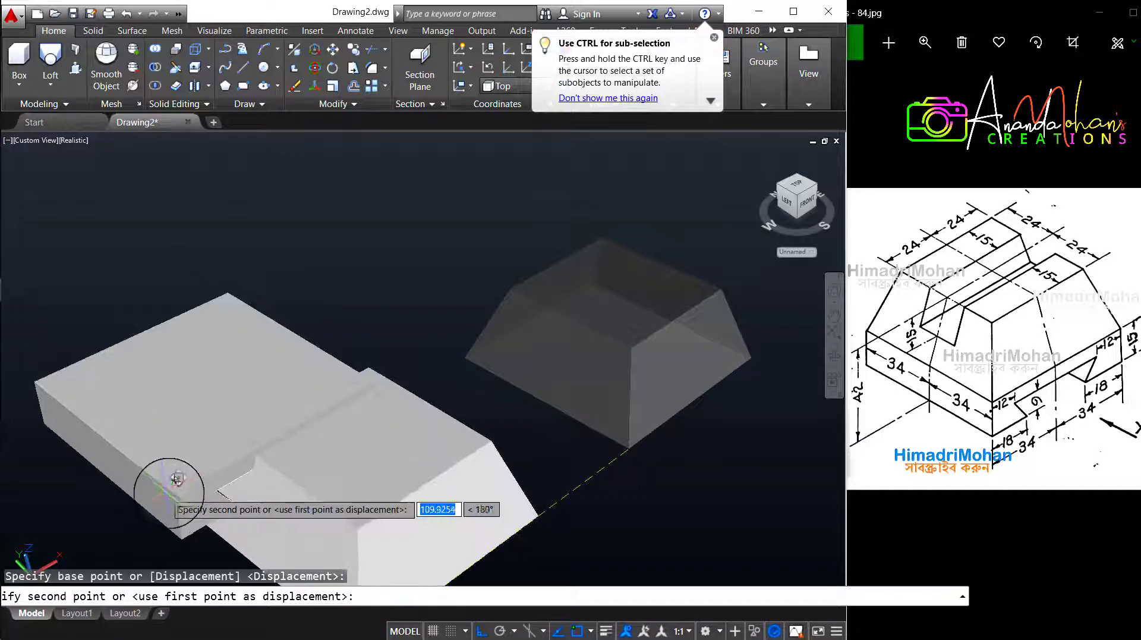
click(177, 481)
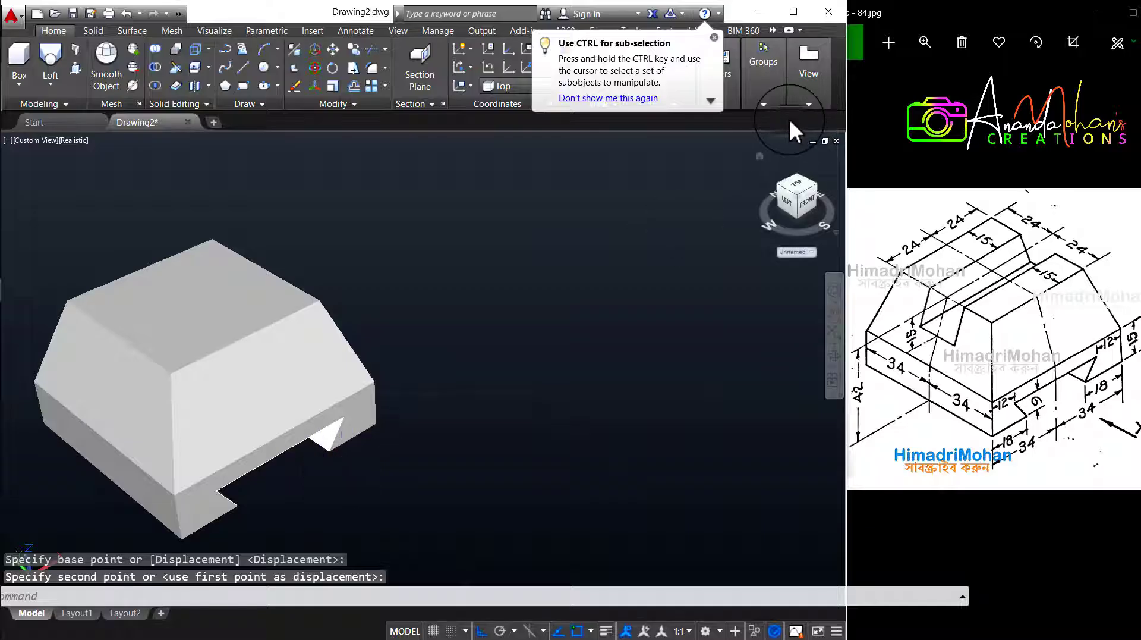
scroll(612, 471, up, 2)
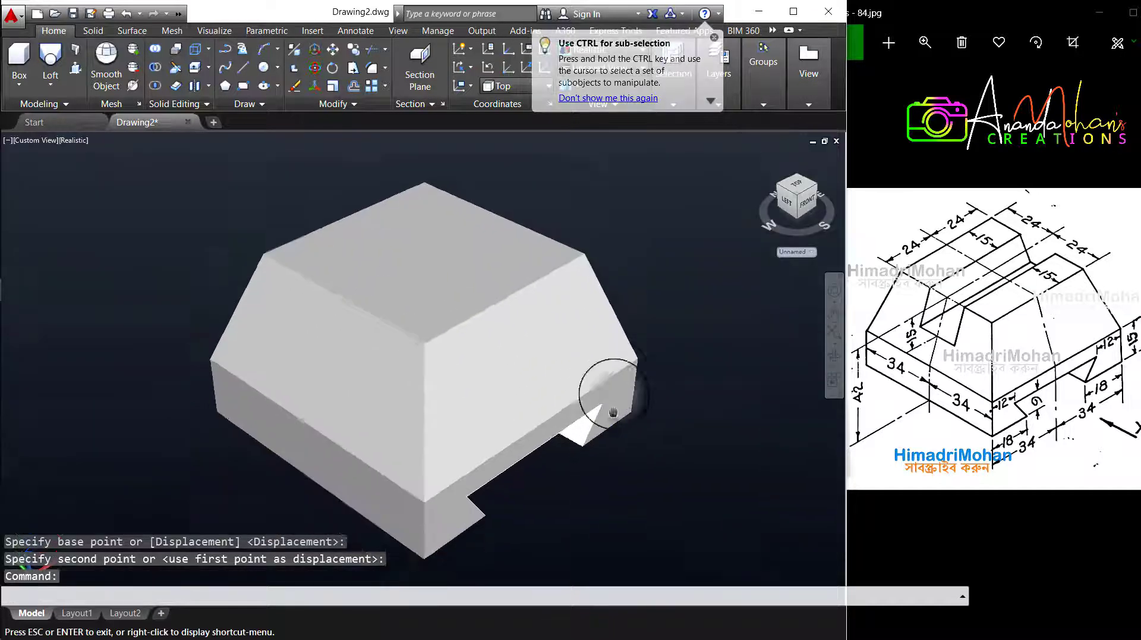
scroll(489, 412, up, 2)
scroll(492, 411, down, 2)
mouse_move(535, 395)
shift+middle_down()
mouse_move(489, 407)
mouse_move(521, 402)
shift+middle_up()
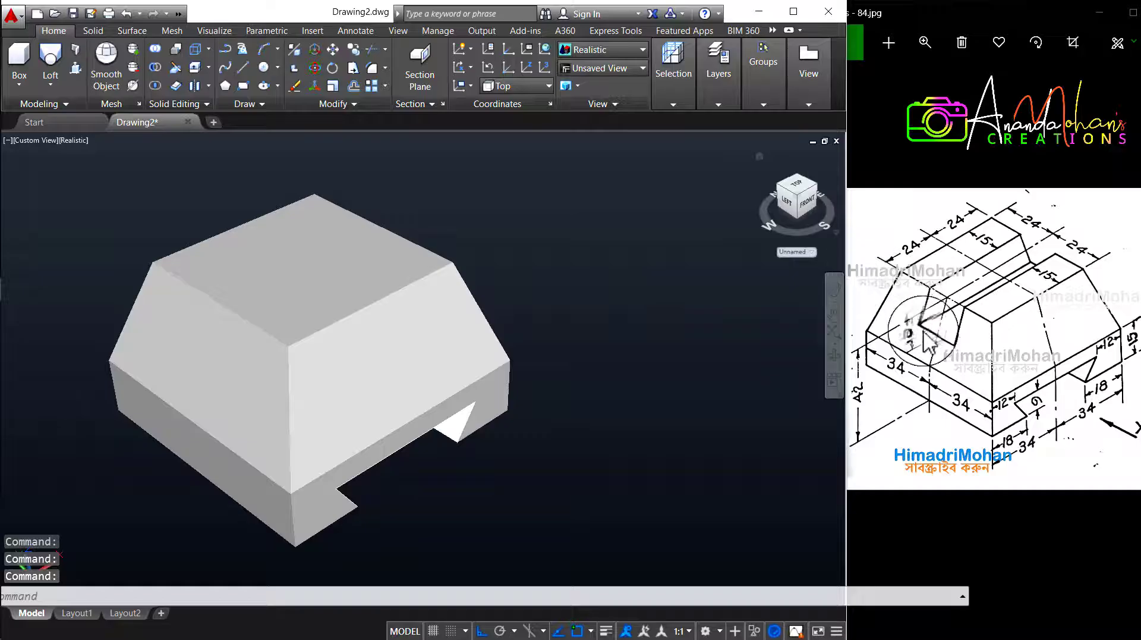
middle_drag(549, 369, 421, 394)
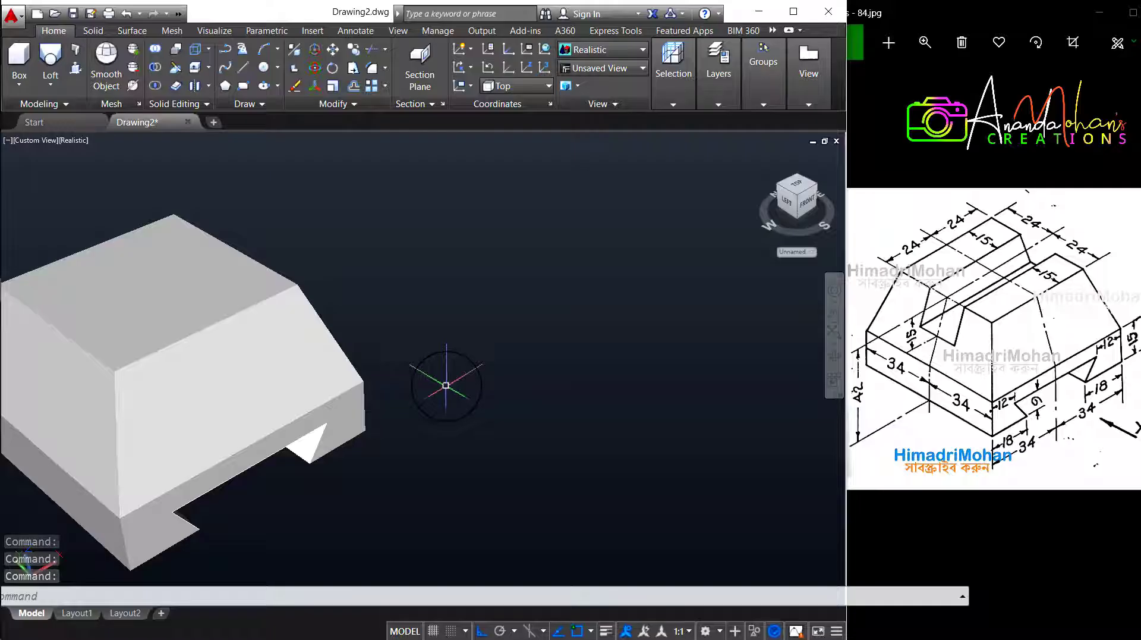
Reset the UCS to World and switch to the Left view.
click(504, 90)
click(511, 104)
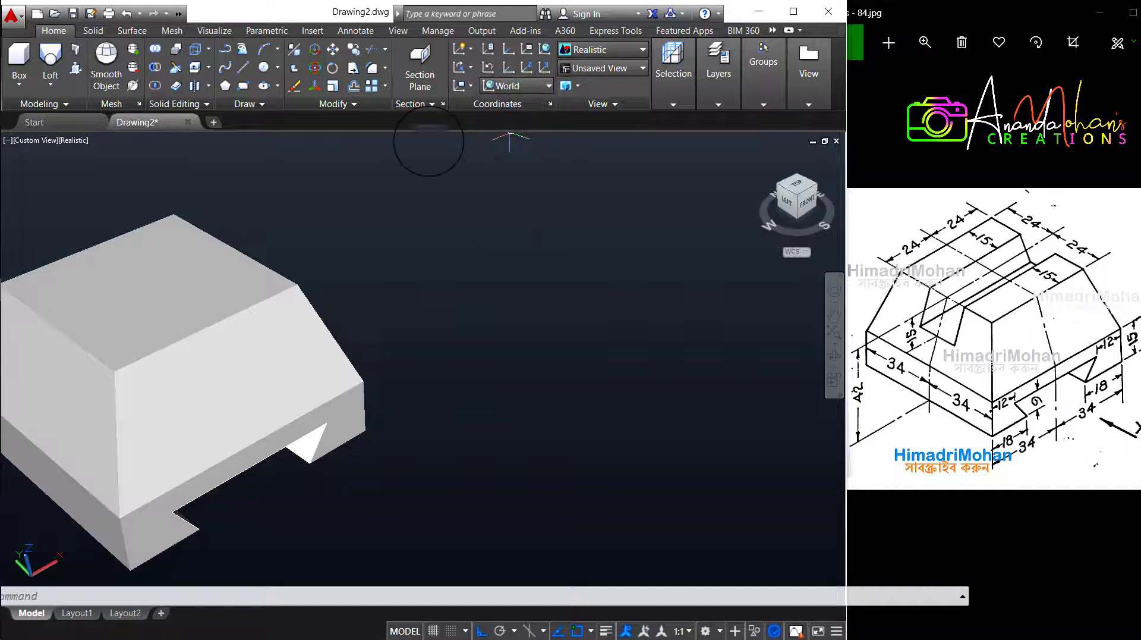
click(32, 139)
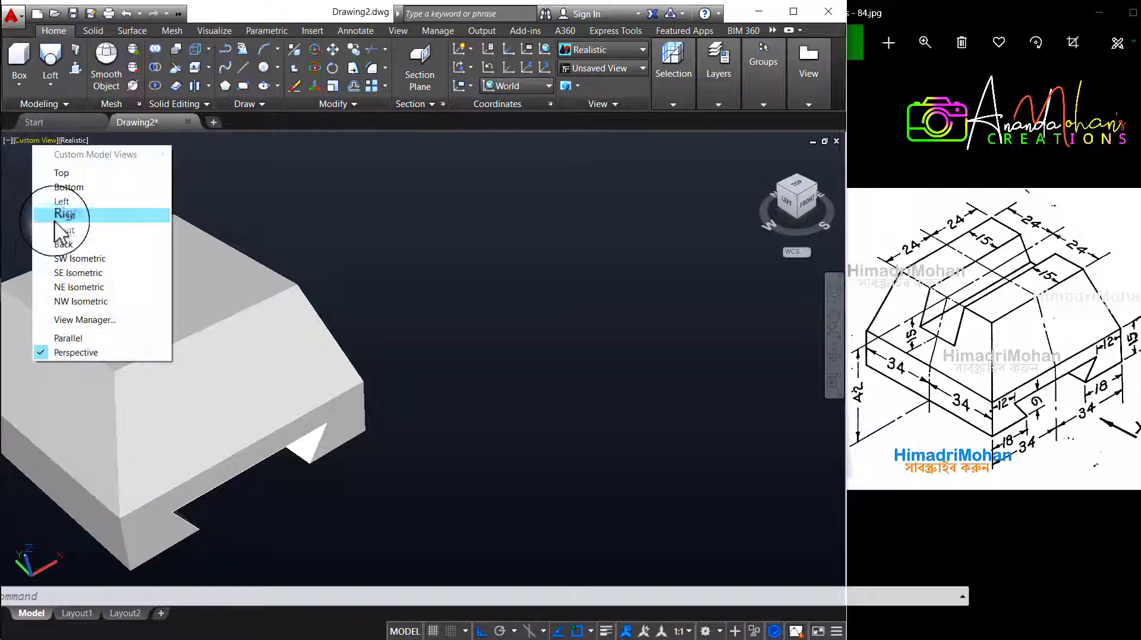
click(66, 201)
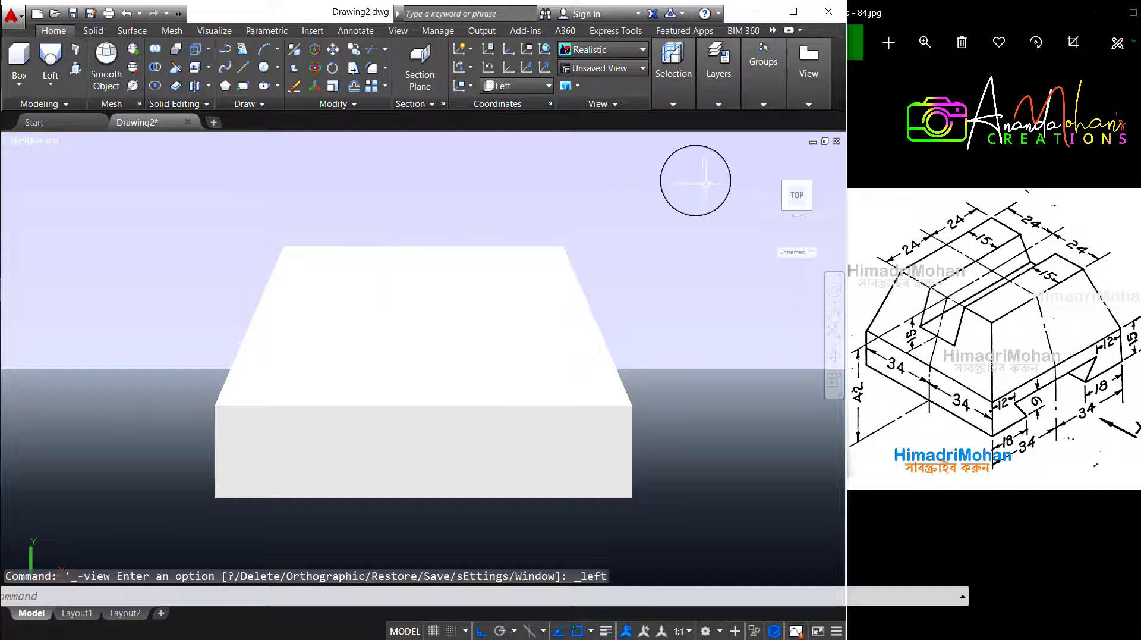
Orbit back to a 3D view and begin a rectangle beside the block.
mouse_move(796, 195)
mouse_move(760, 168)
mouse_down()
mouse_move(757, 156)
mouse_move(694, 286)
mouse_up()
middle_drag(694, 289, 506, 295)
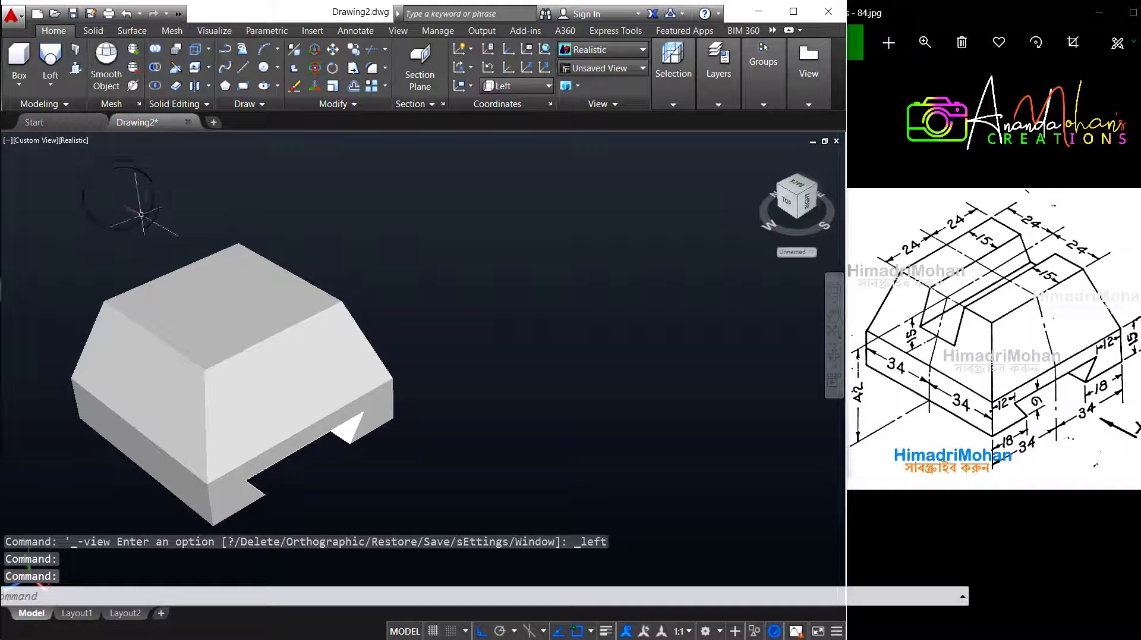
click(249, 85)
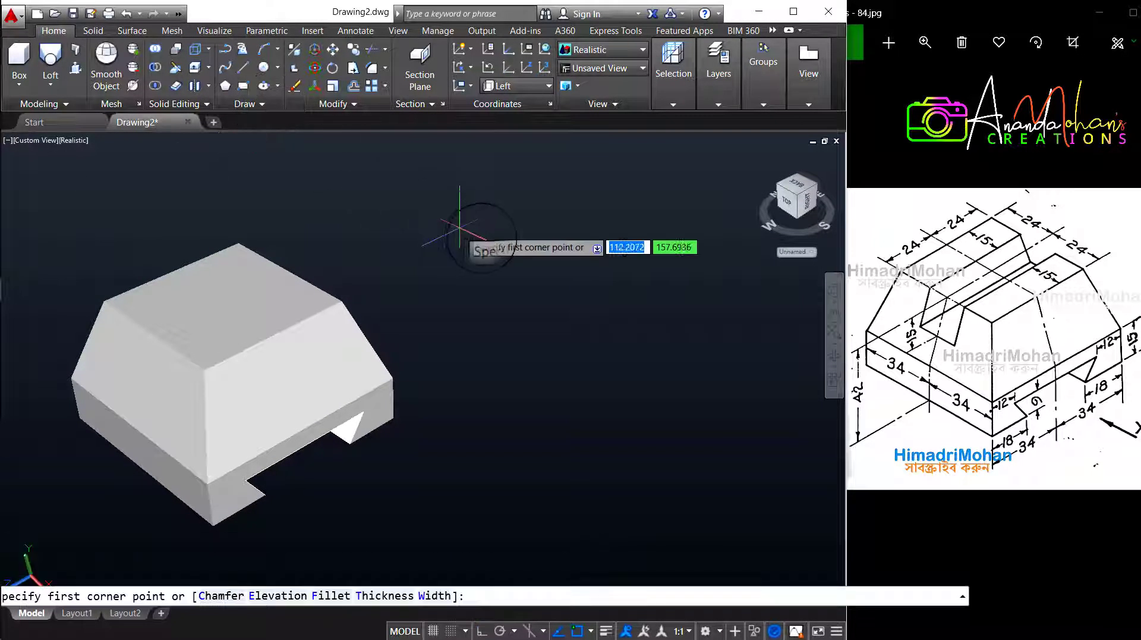
Draw a rectangle of length 18 and width 15 on the Left plane beside the block.
click(482, 231)
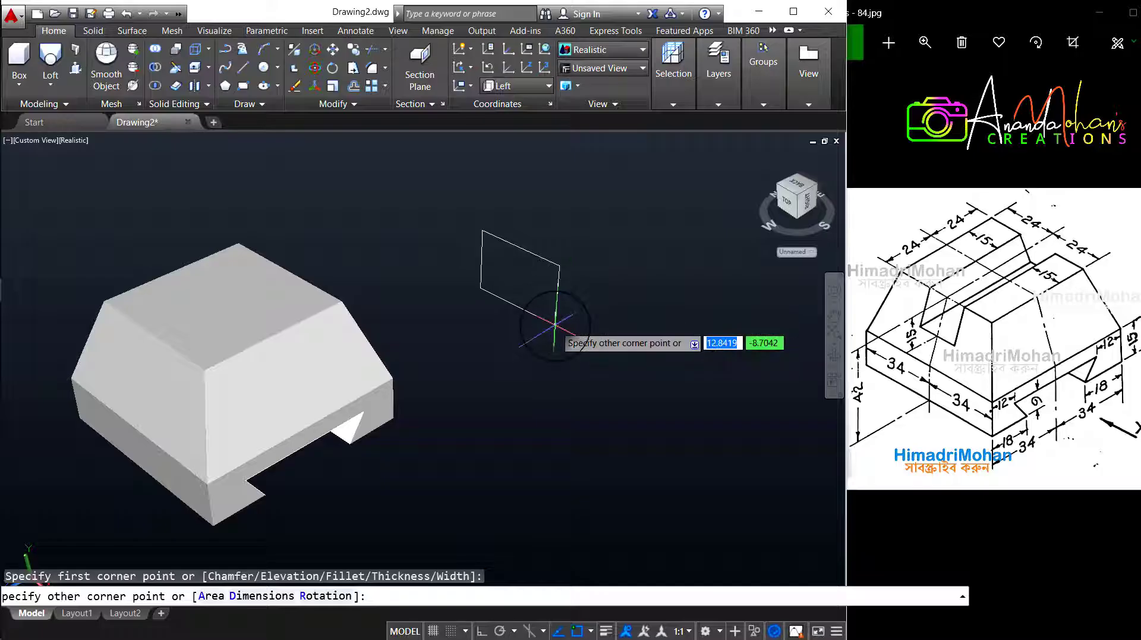
key(Return)
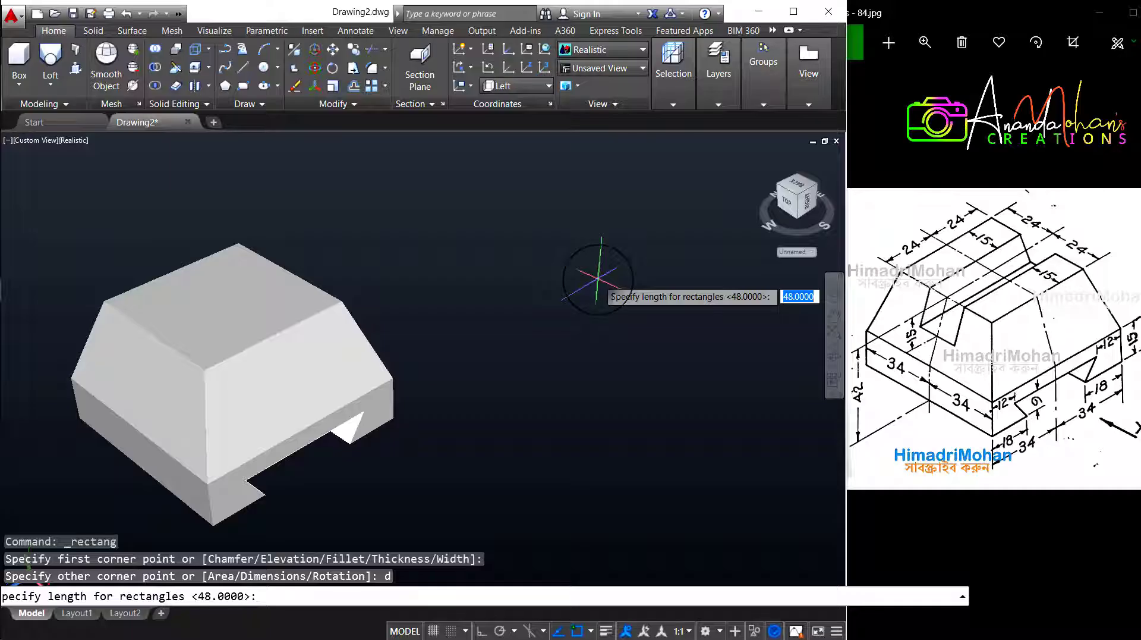
text( 18)
key(Return)
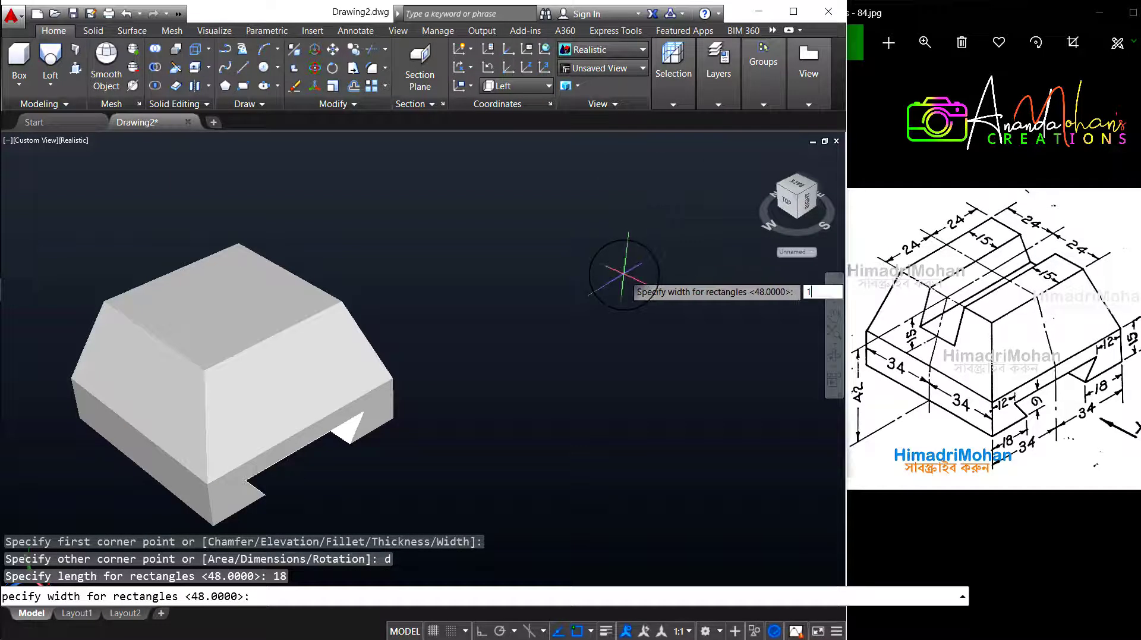
text(5)
key(Return)
click(474, 355)
scroll(475, 355, down, 2)
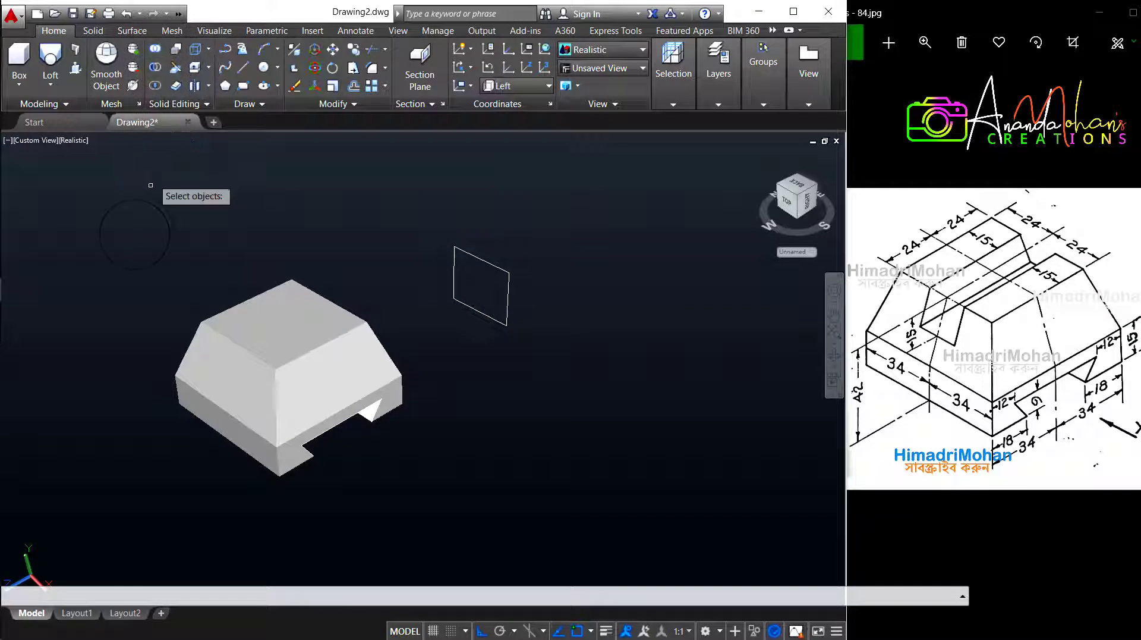
Merge the five block pieces into a single solid with UNION.
click(102, 234)
click(463, 572)
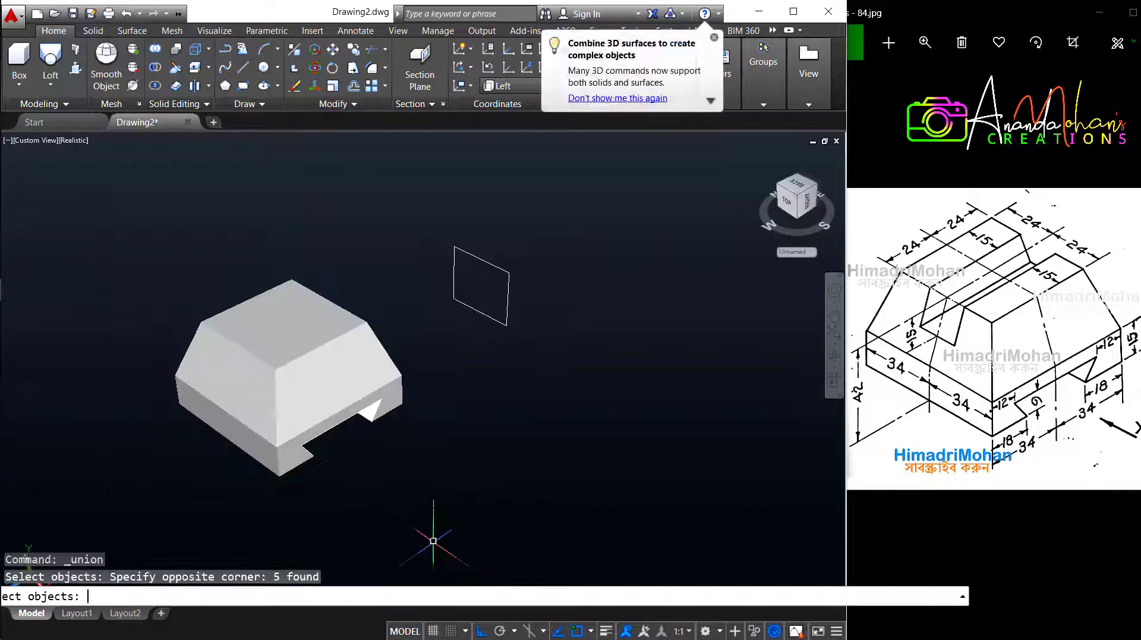
key(Return)
Press-pull the 18 by 15 rectangle into a long rectangular prism.
click(603, 326)
click(465, 262)
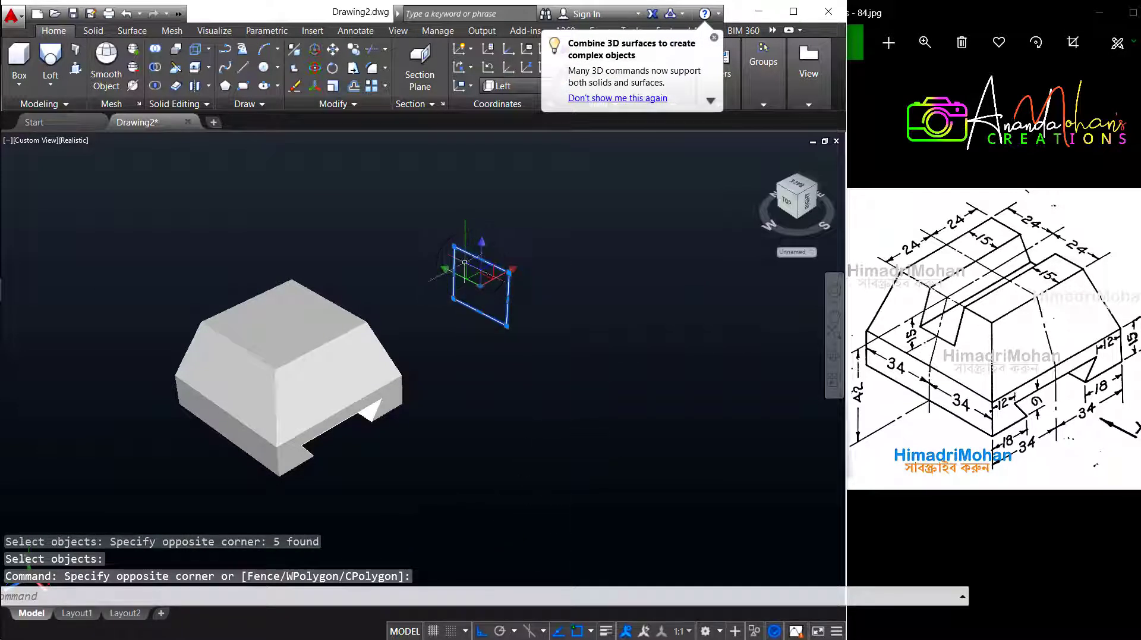
click(73, 69)
click(499, 297)
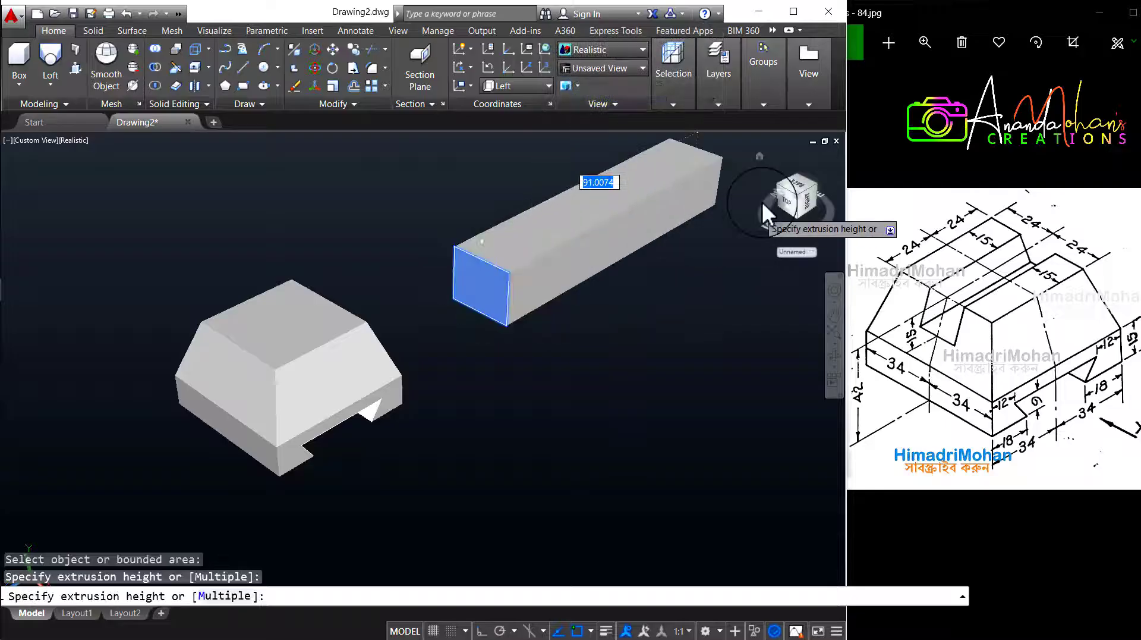
middle_drag(668, 263, 527, 369)
scroll(651, 285, up, 3)
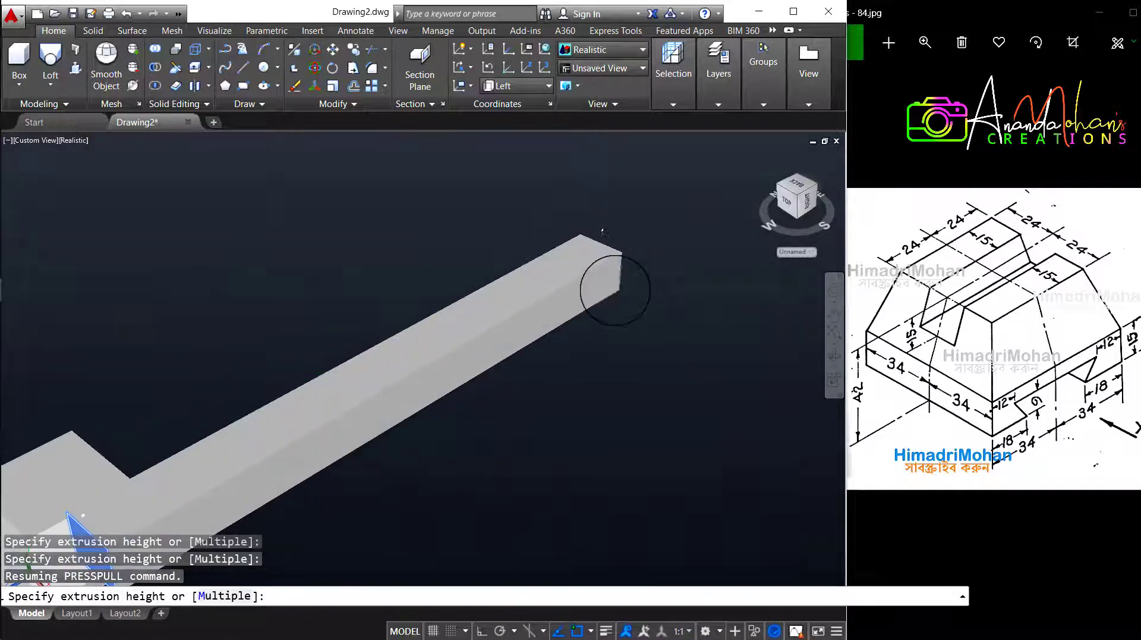
click(615, 291)
scroll(505, 356, down, 3)
key(Escape)
scroll(496, 337, up, 2)
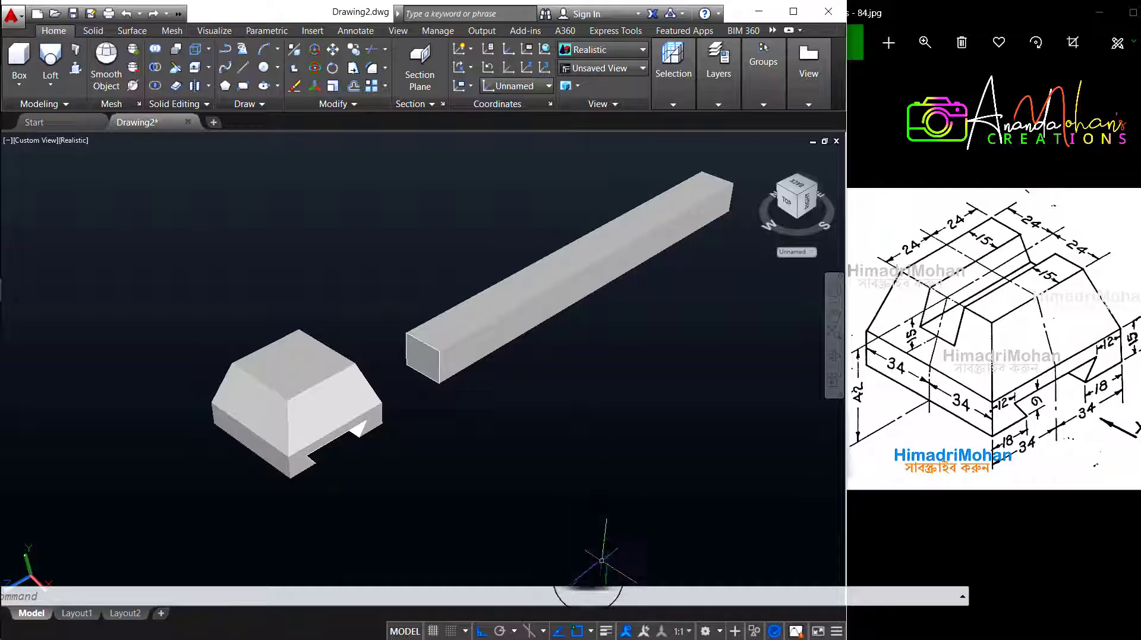
With Polar Tracking on, move the prism from its midpoint across the block's frustum top.
click(499, 630)
click(578, 391)
click(453, 241)
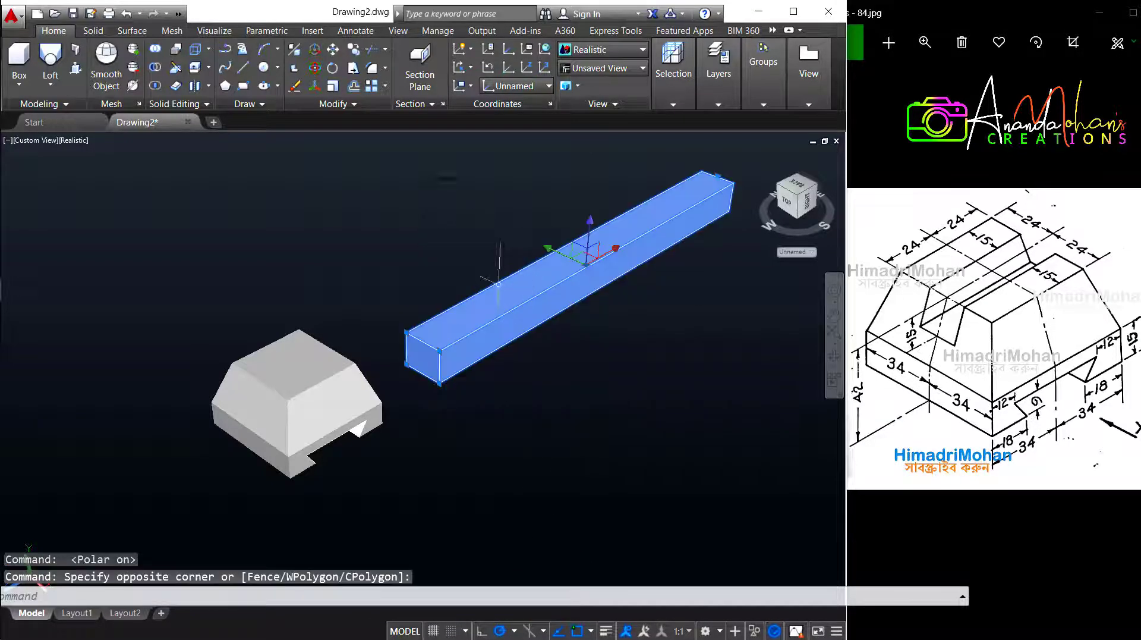
click(335, 48)
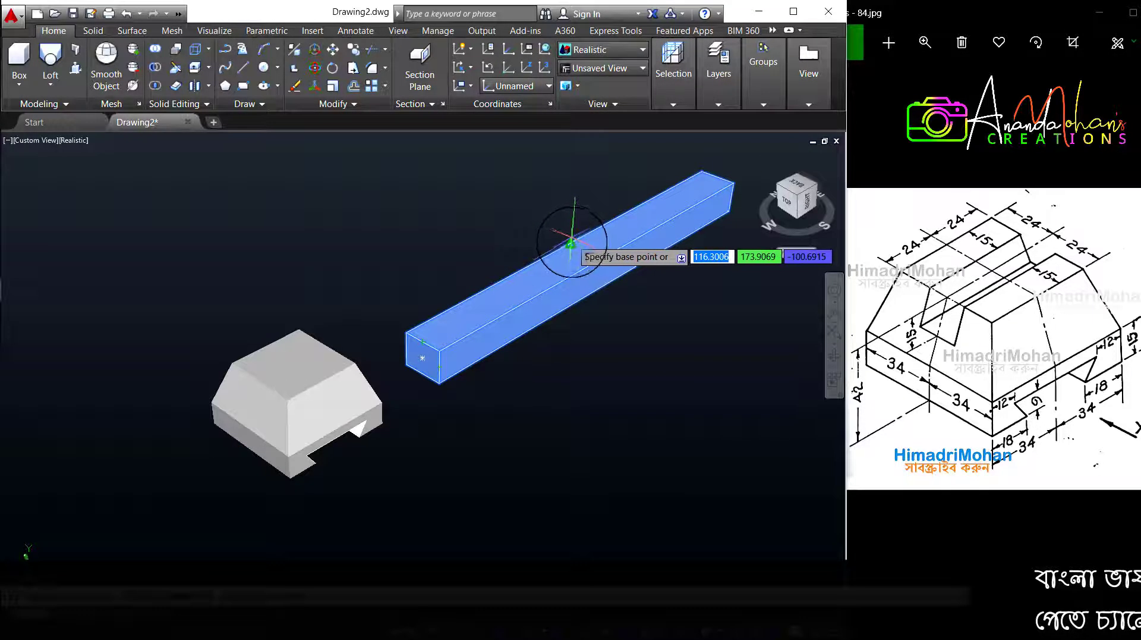
click(589, 247)
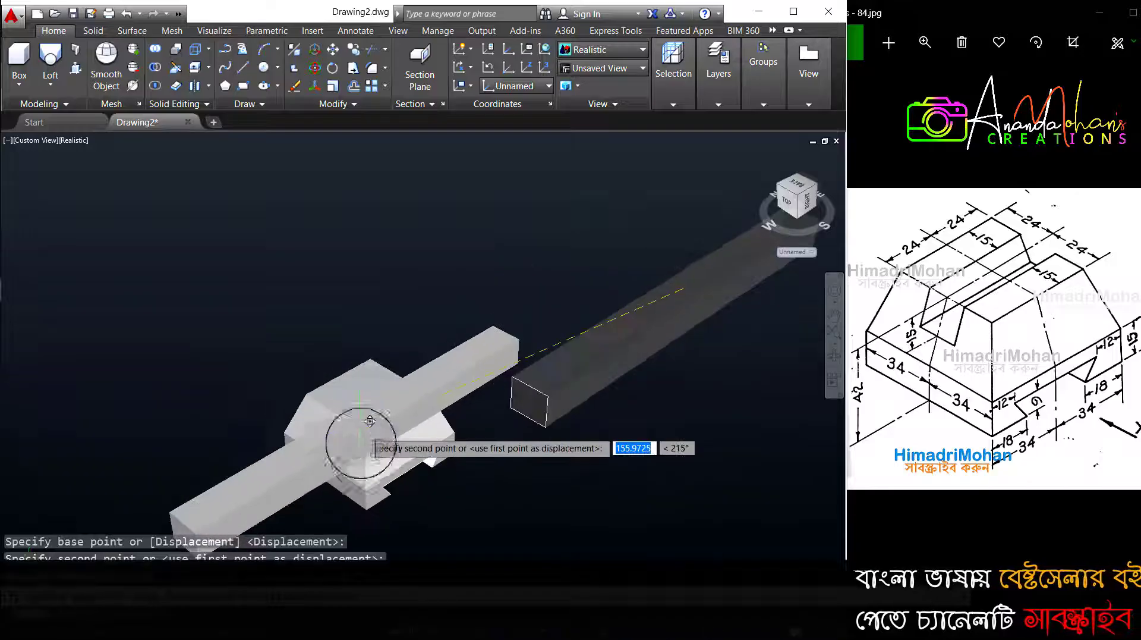
scroll(357, 464, up, 3)
scroll(252, 390, up, 2)
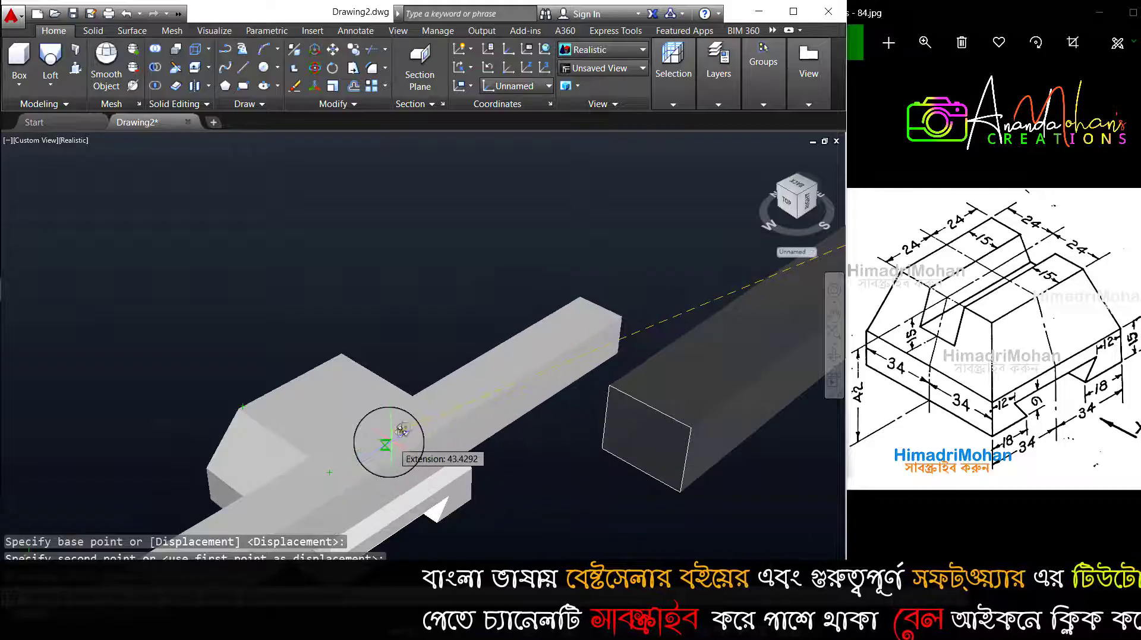
middle_click(334, 408)
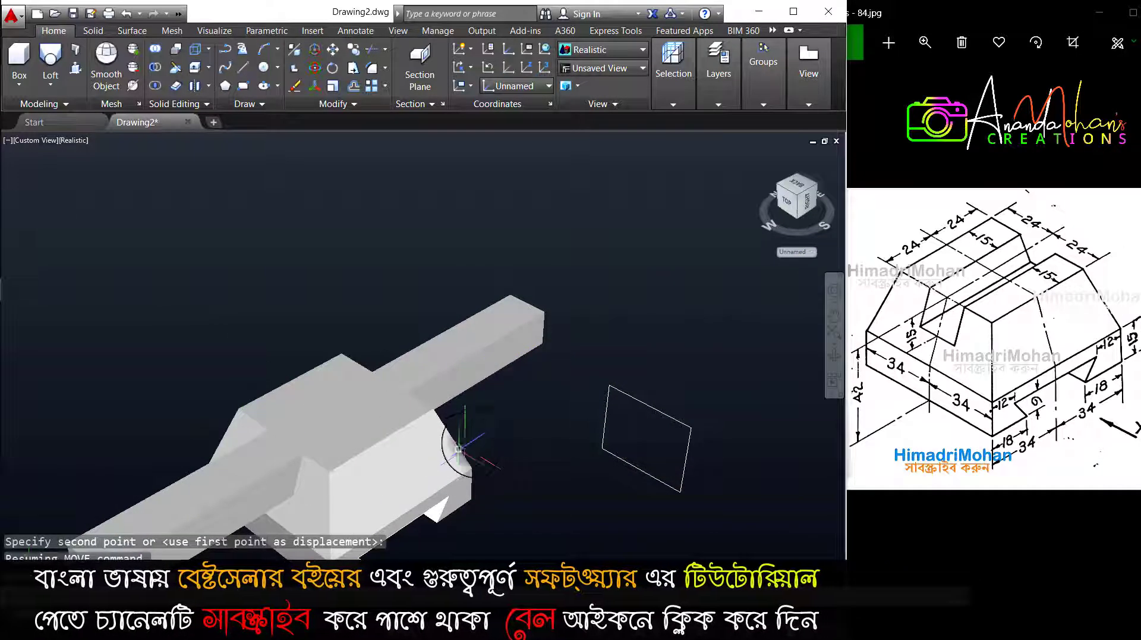
middle_drag(499, 484, 538, 271)
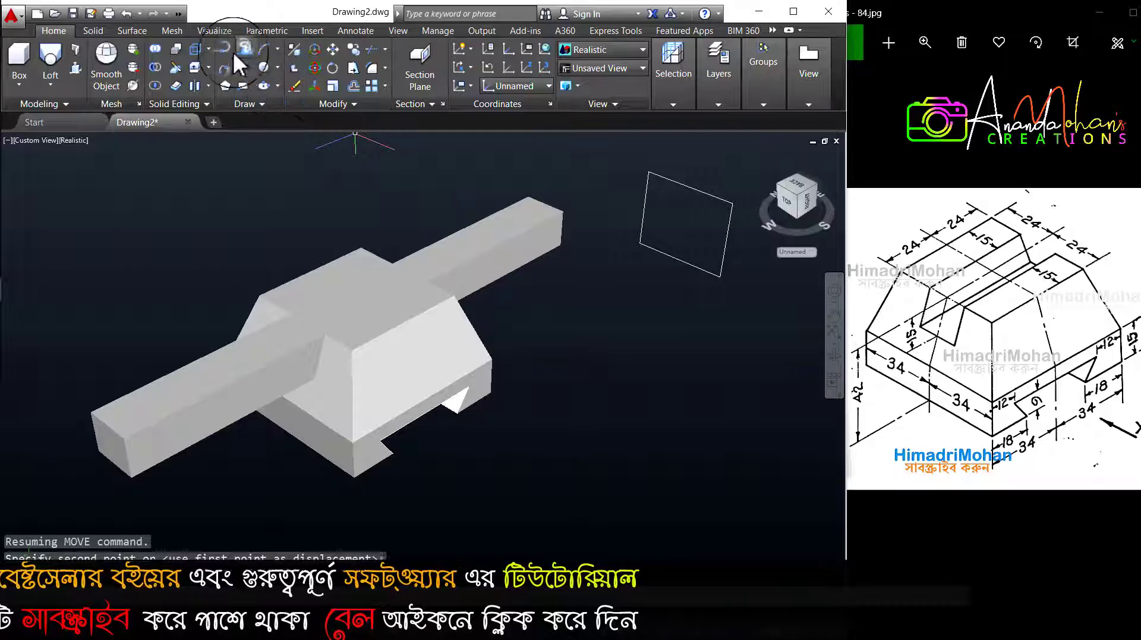
Subtract the long prism from the block to cut the slot across its top.
click(151, 66)
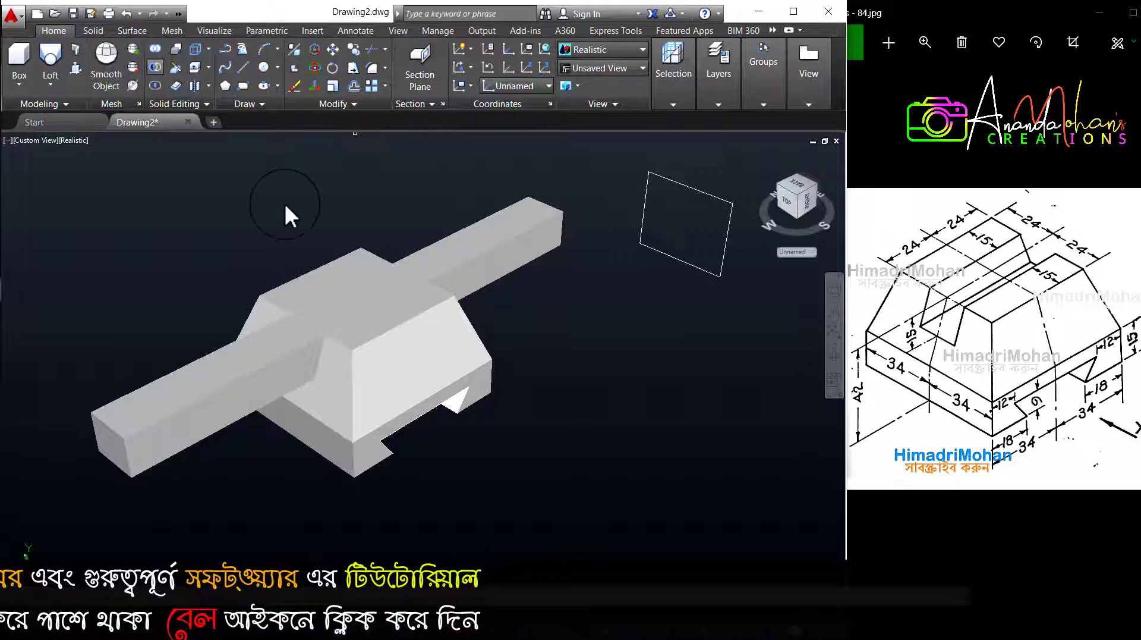
click(399, 386)
click(400, 386)
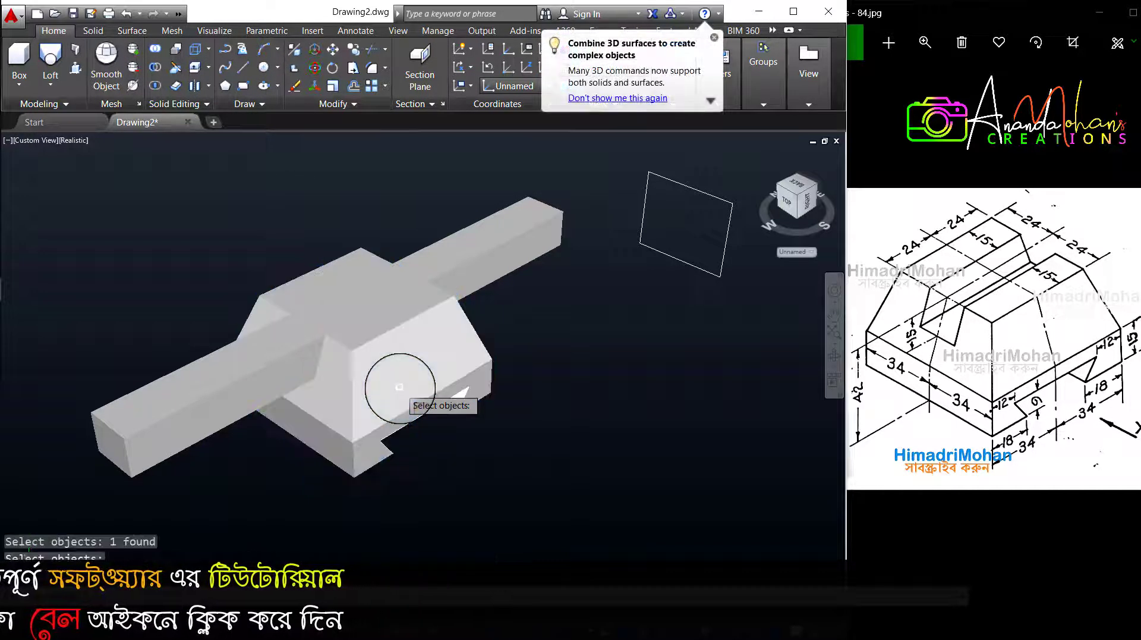
key(Return)
click(209, 382)
key(Return)
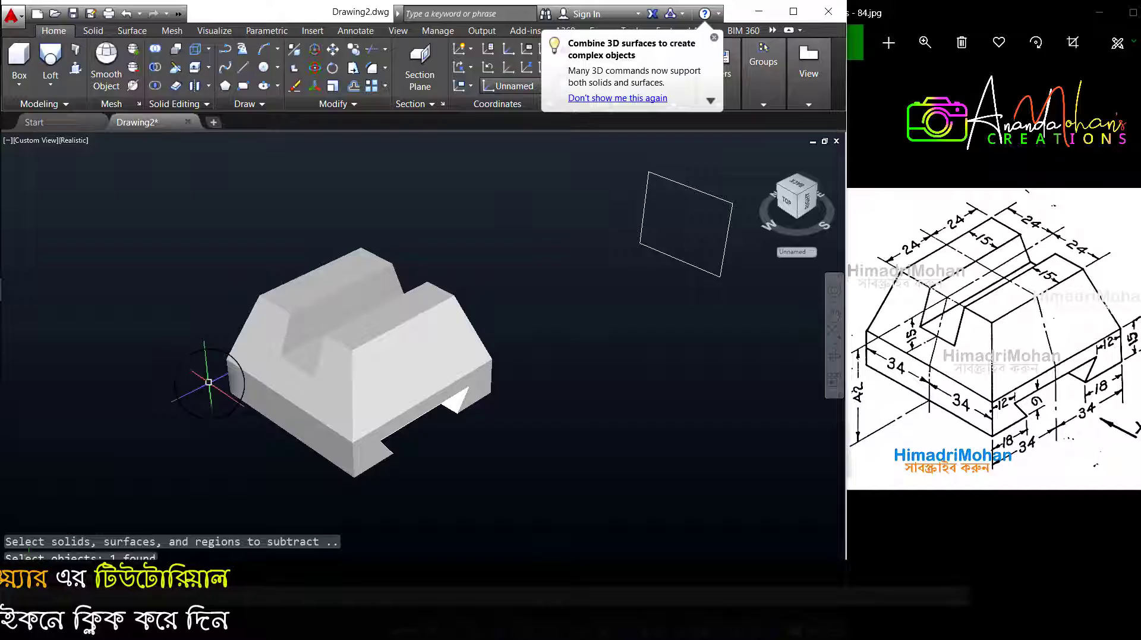
Delete the leftover rectangle outline.
click(727, 238)
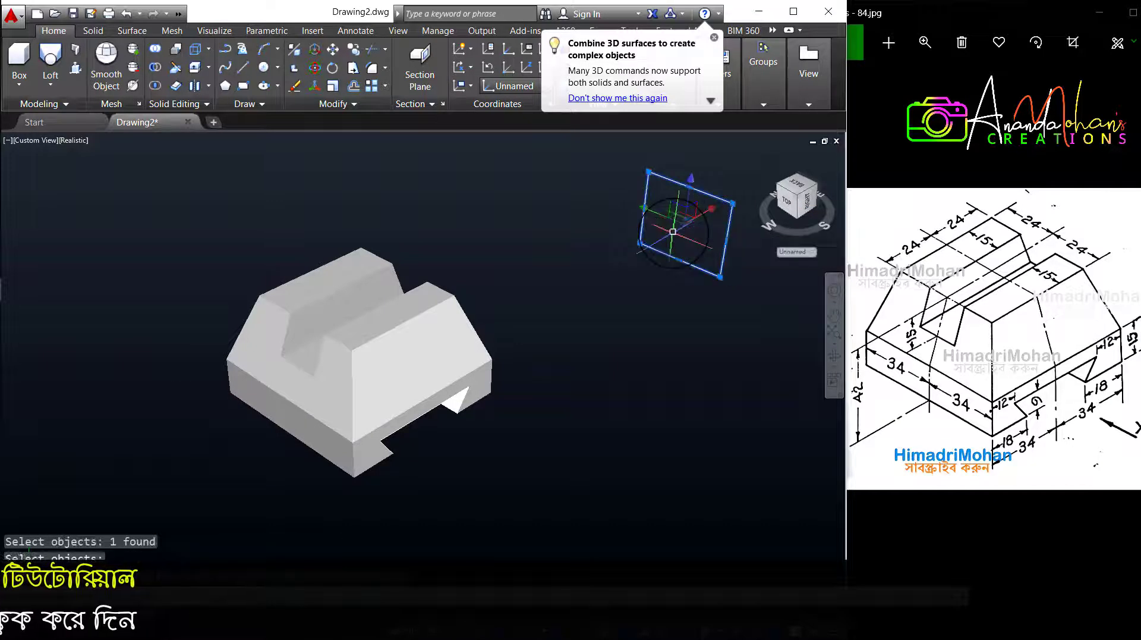
key(Return)
click(633, 245)
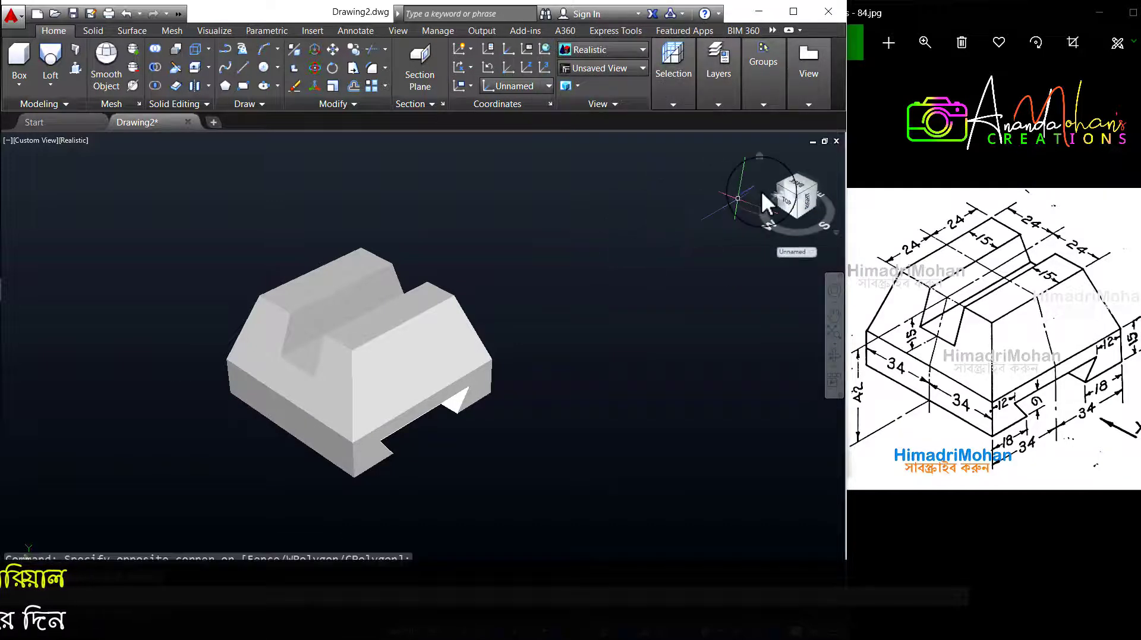
scroll(441, 385, up, 3)
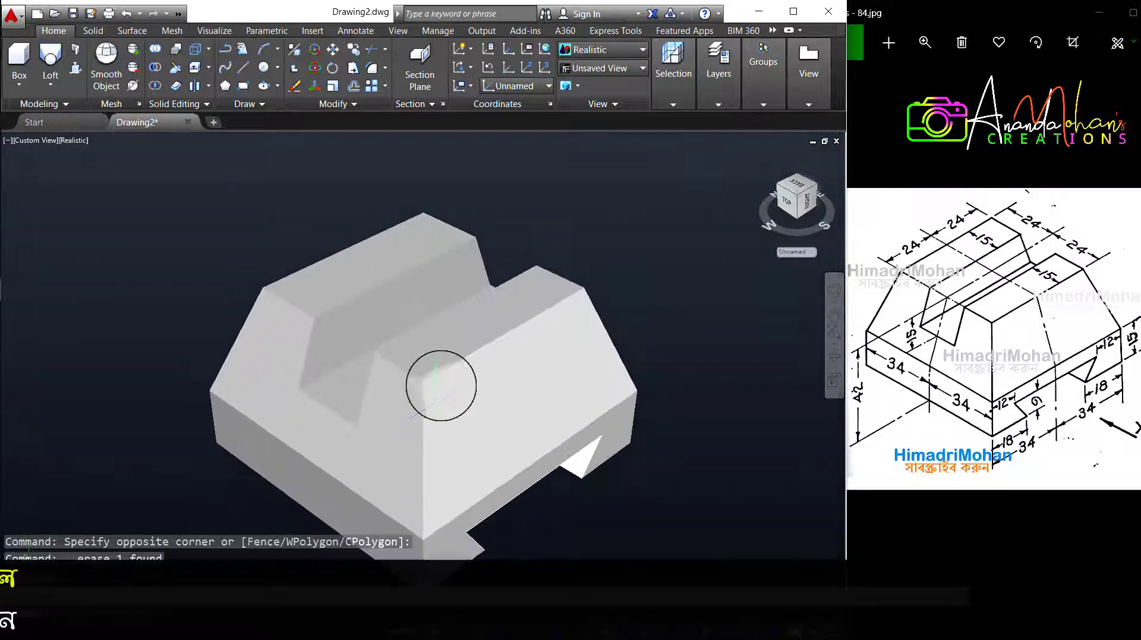